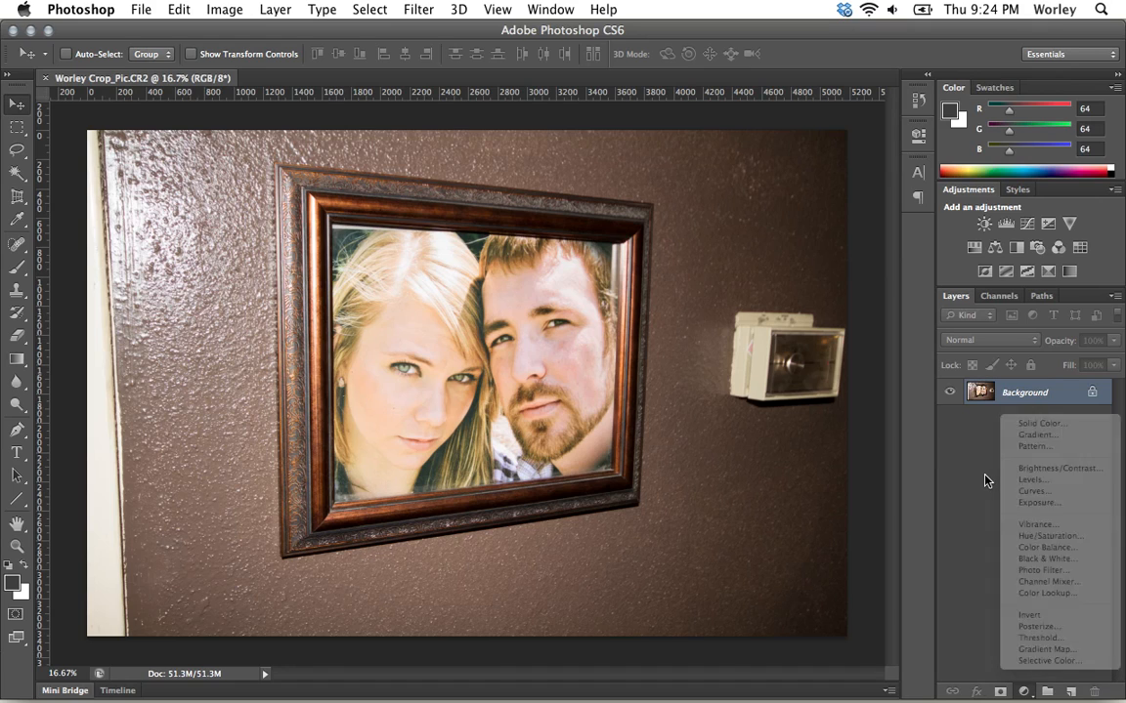
left_click(984, 480)
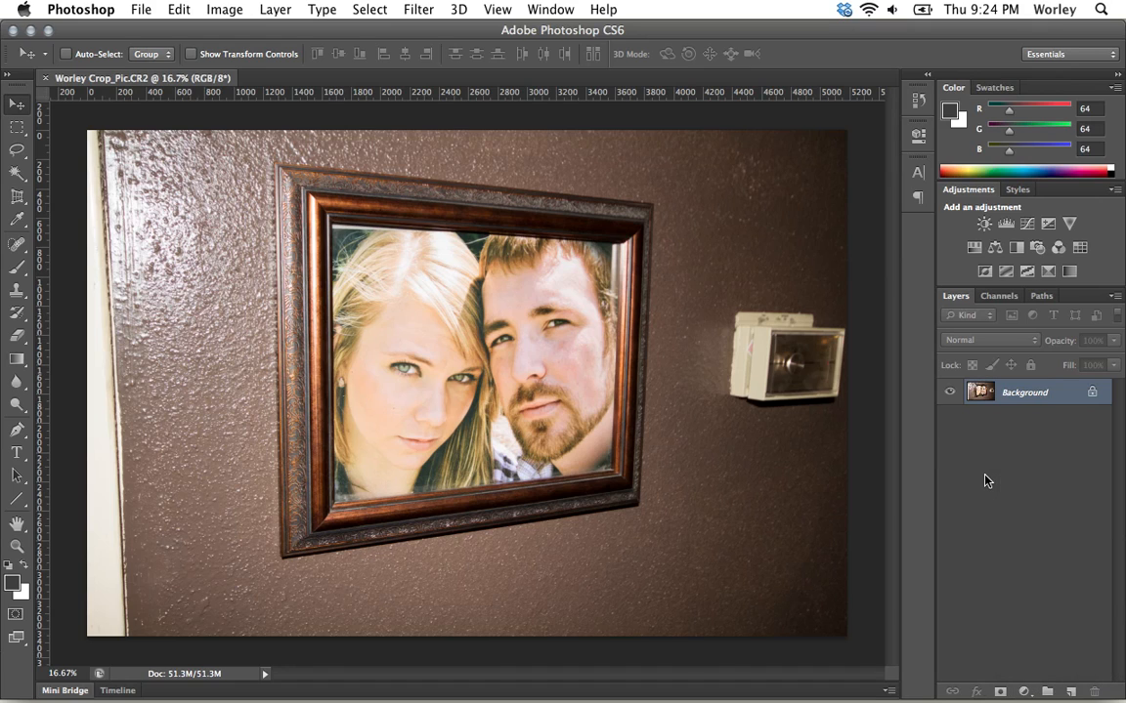
left_click(1033, 55)
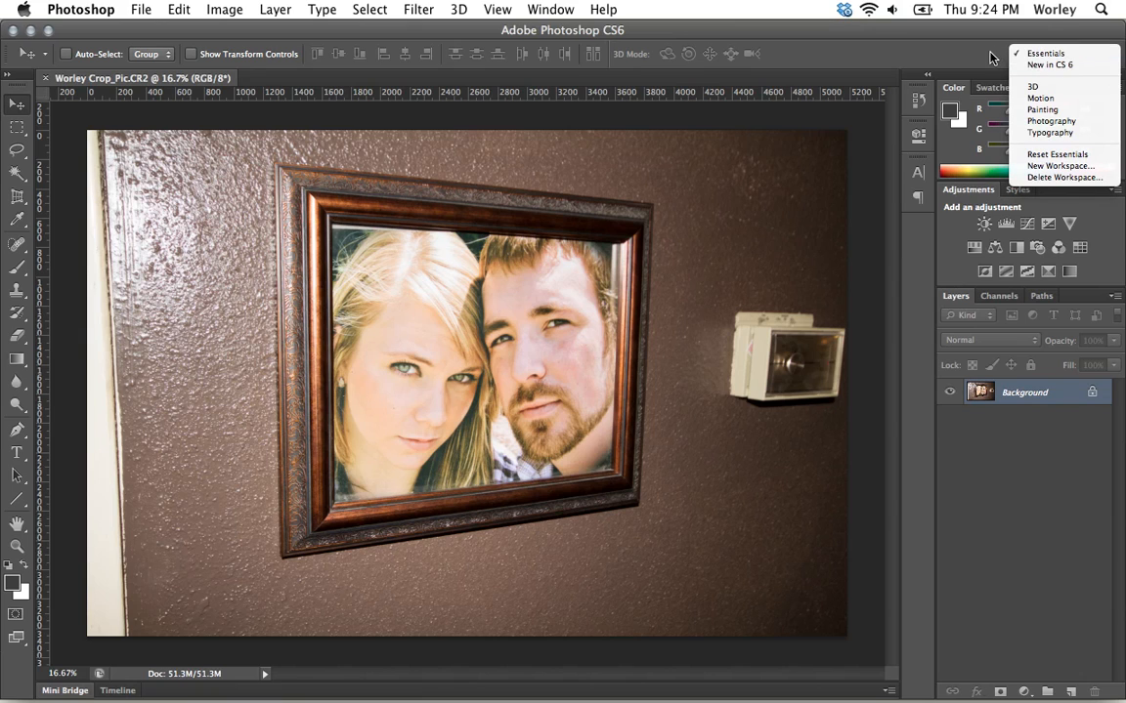
left_click(1040, 56)
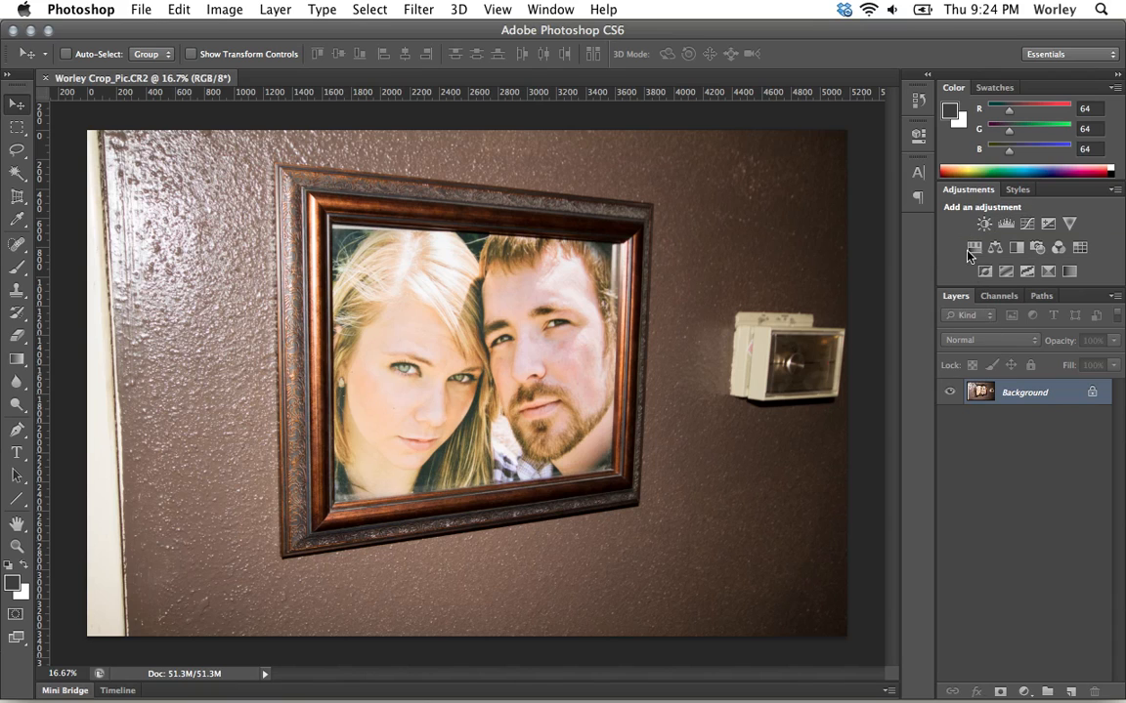
Add a Brightness/Contrast adjustment layer and set brightness to -47 and contrast to 38.
left_click(983, 225)
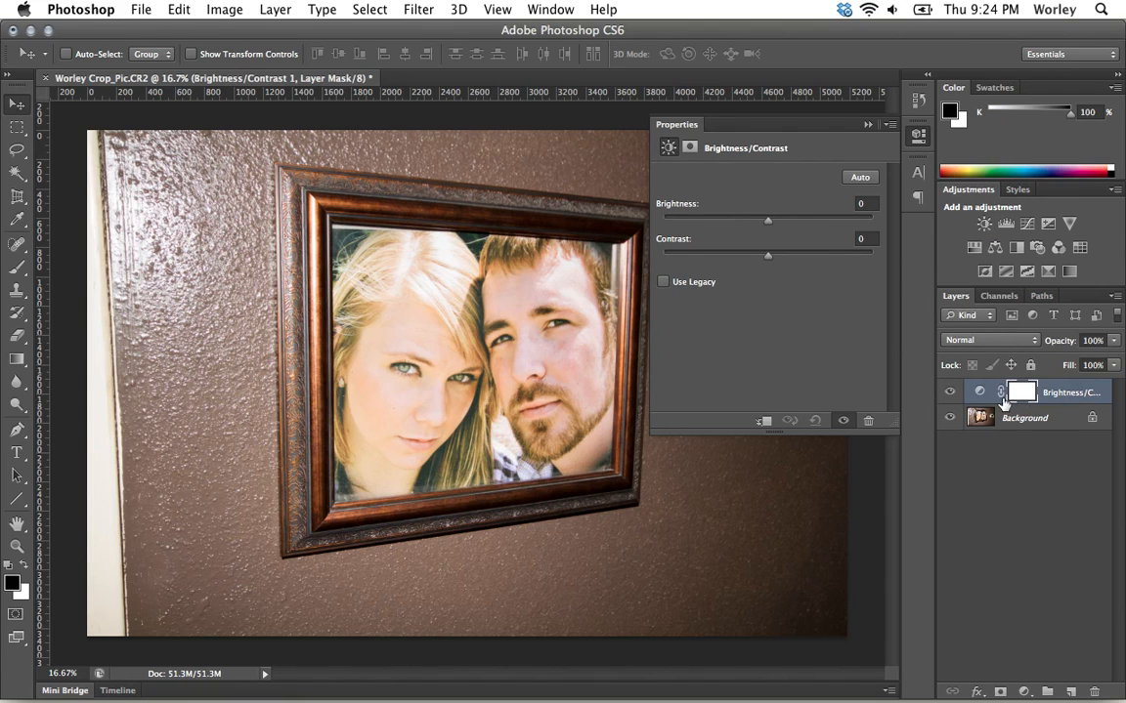
left_click(979, 392)
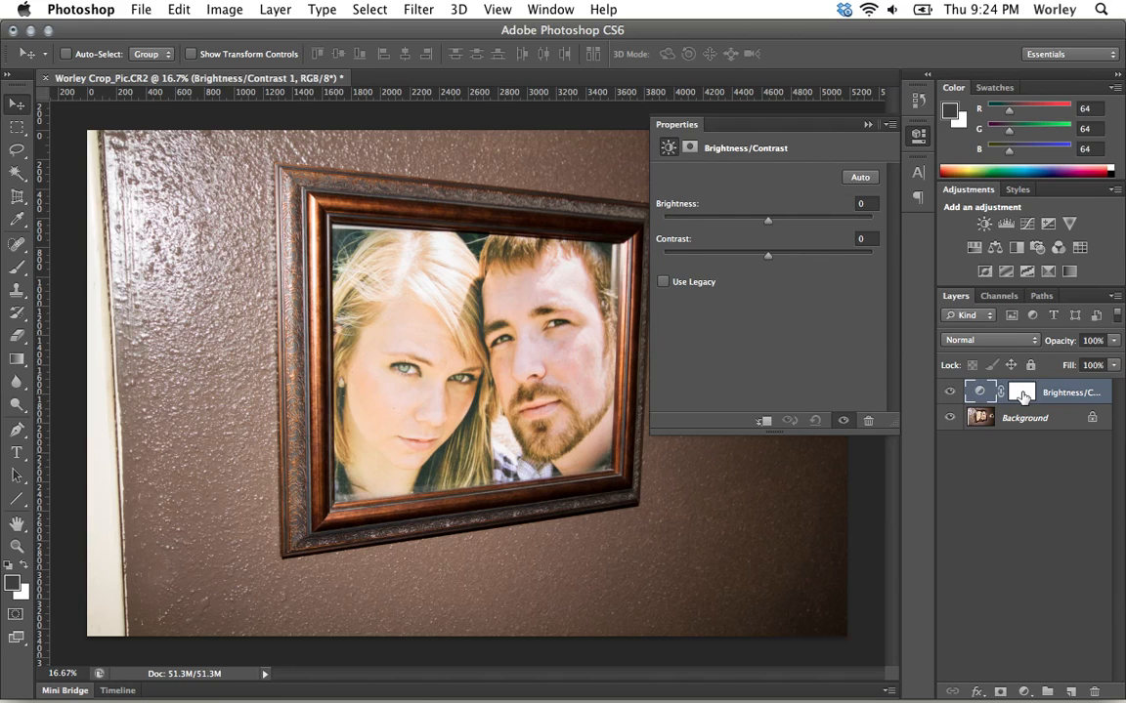
left_click(1021, 393)
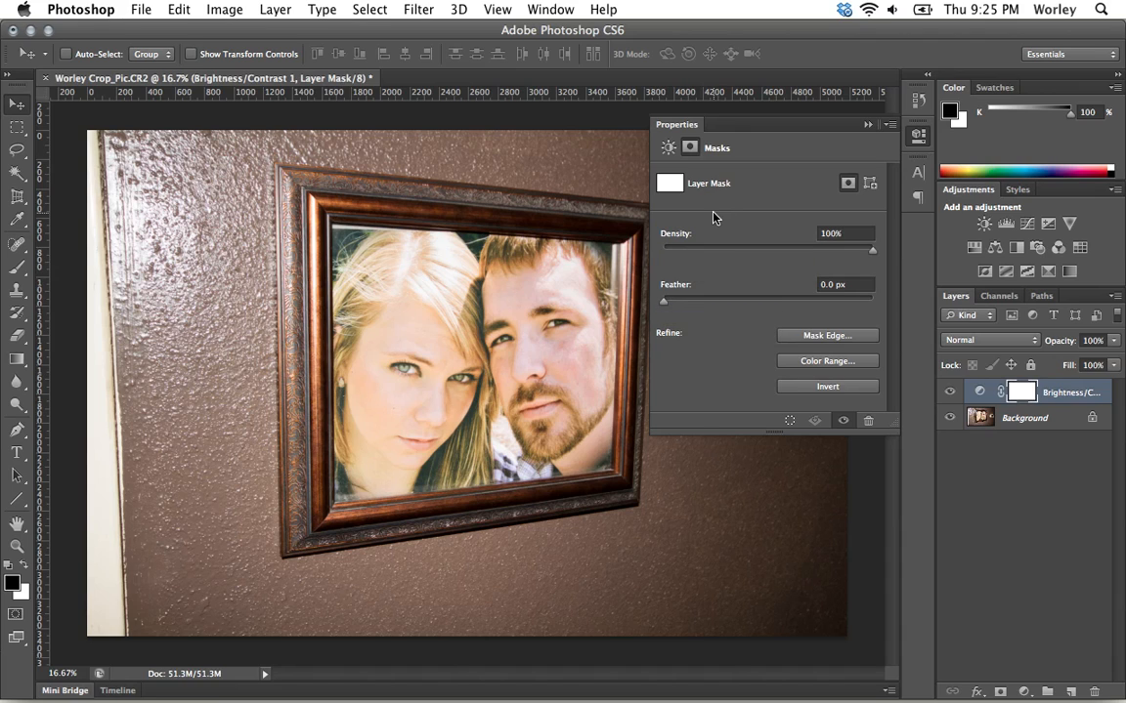
left_click(977, 392)
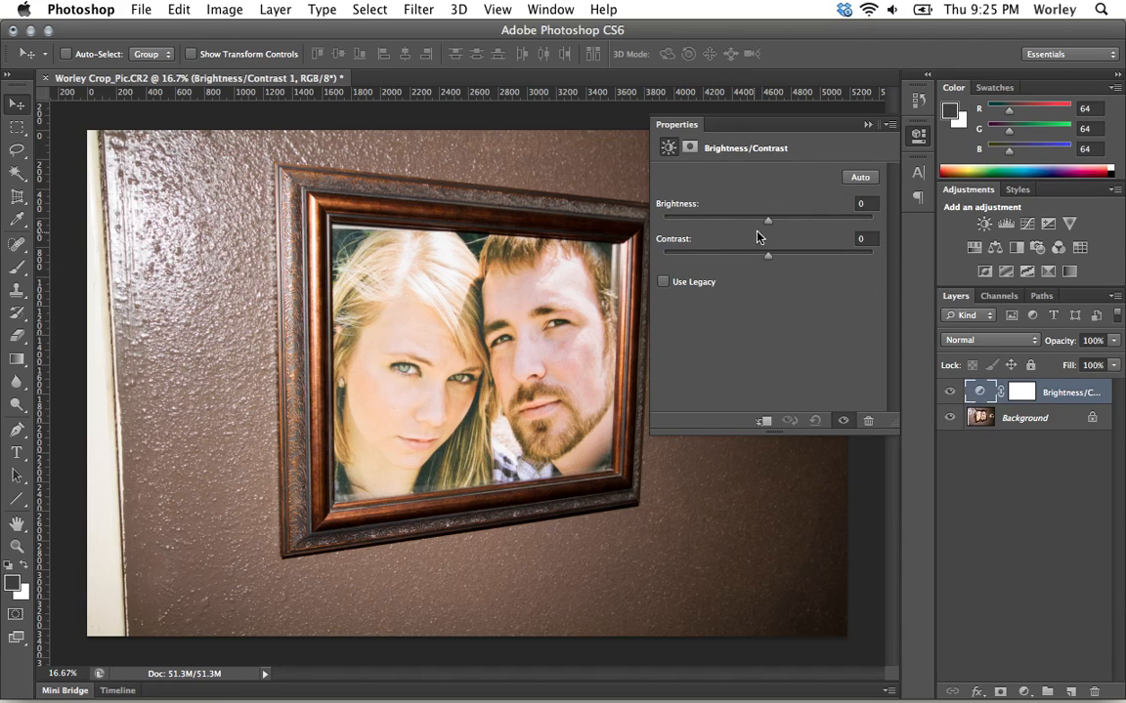
left_click_drag(769, 221, 808, 256)
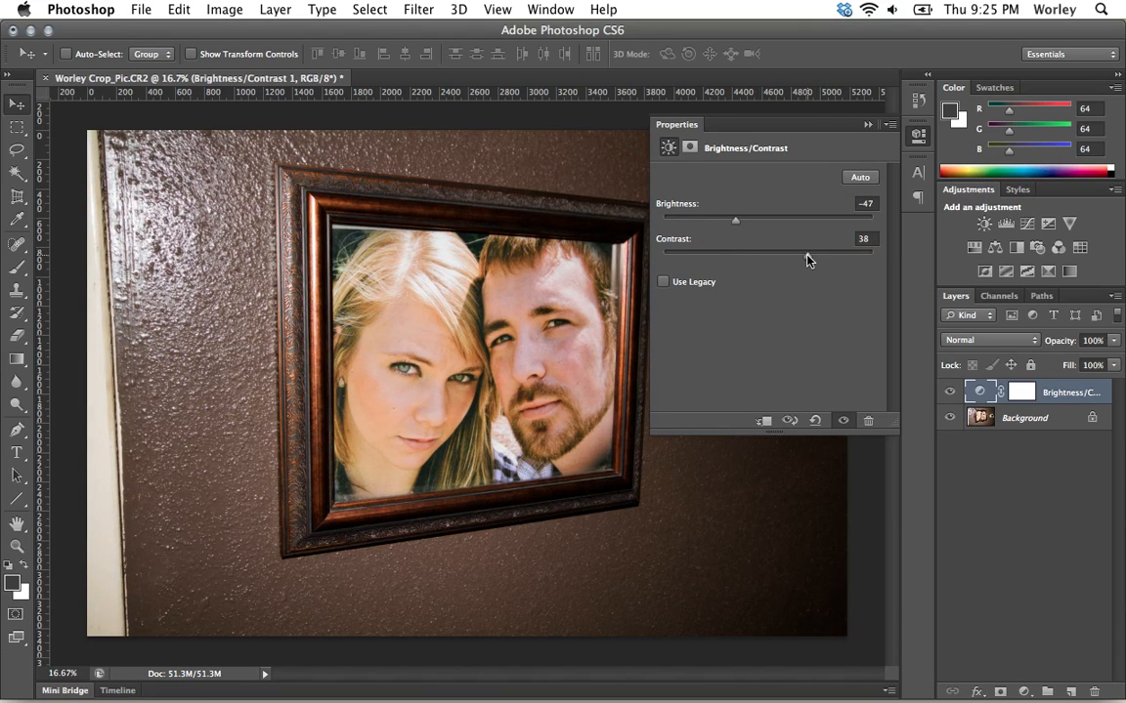
Add a Levels adjustment layer and set the midtone input to about 1.08.
left_click(1006, 223)
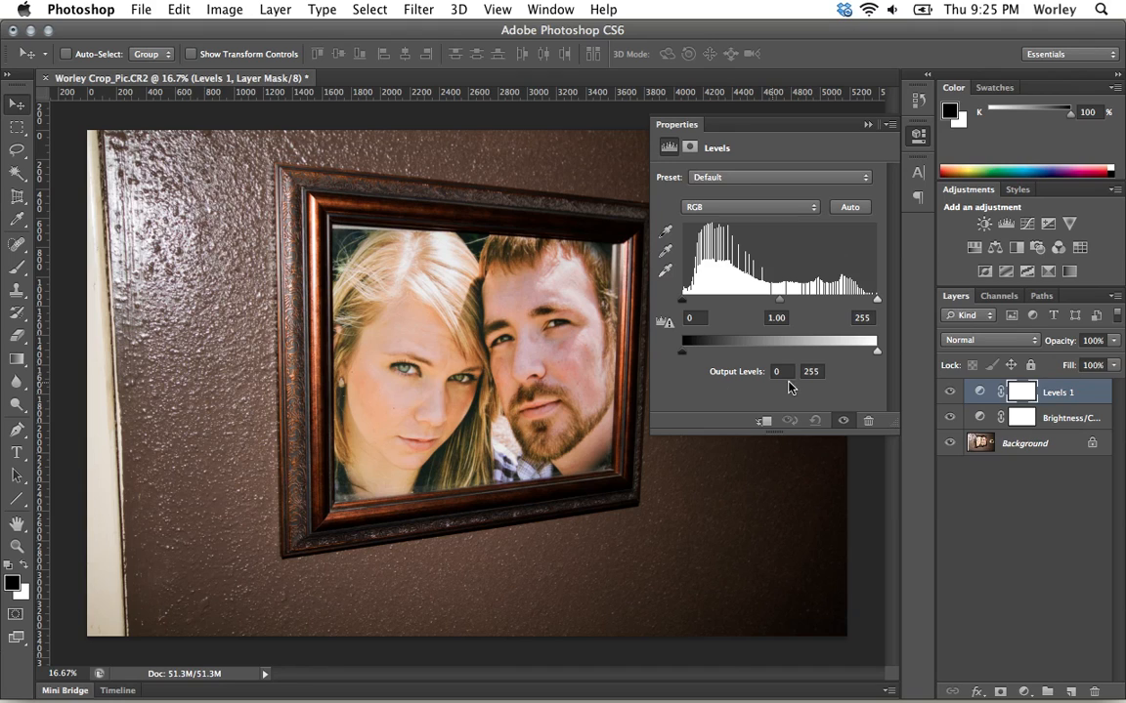
mouse_move(778, 304)
left_mouse_down()
mouse_move(763, 305)
mouse_move(776, 305)
left_mouse_up()
left_click_drag(777, 305, 754, 305)
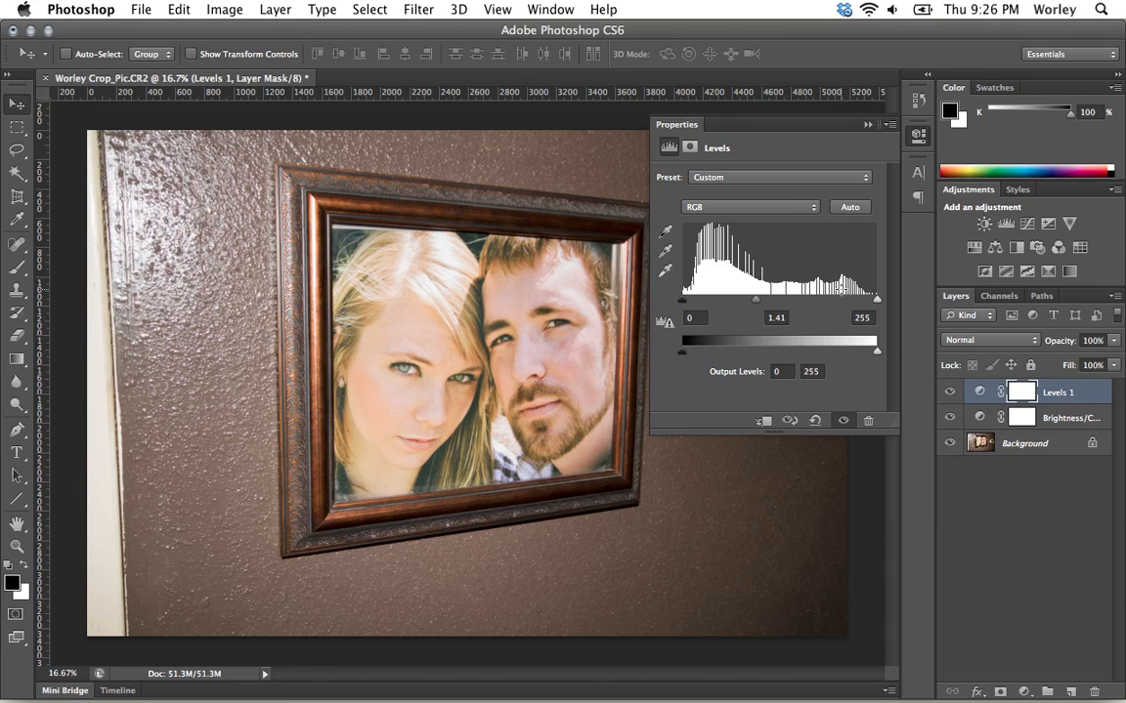
left_click_drag(756, 300, 773, 301)
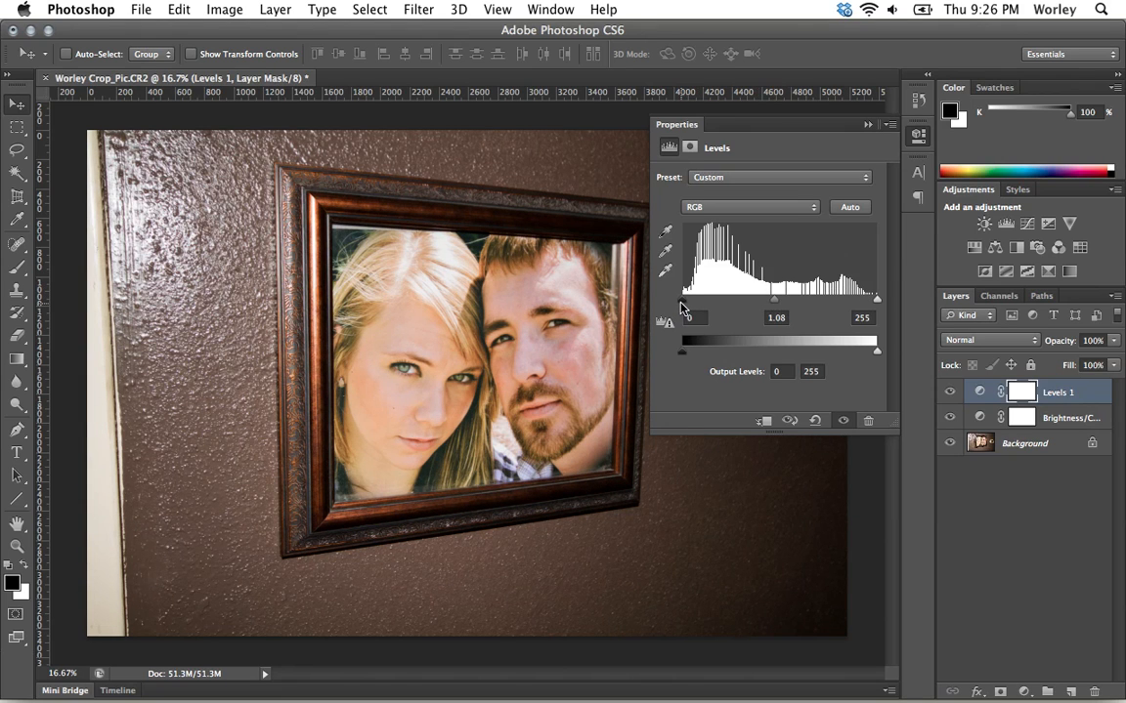
Try moving the Levels black and white input points, then return them to 0 and 255.
left_click_drag(683, 305, 720, 310)
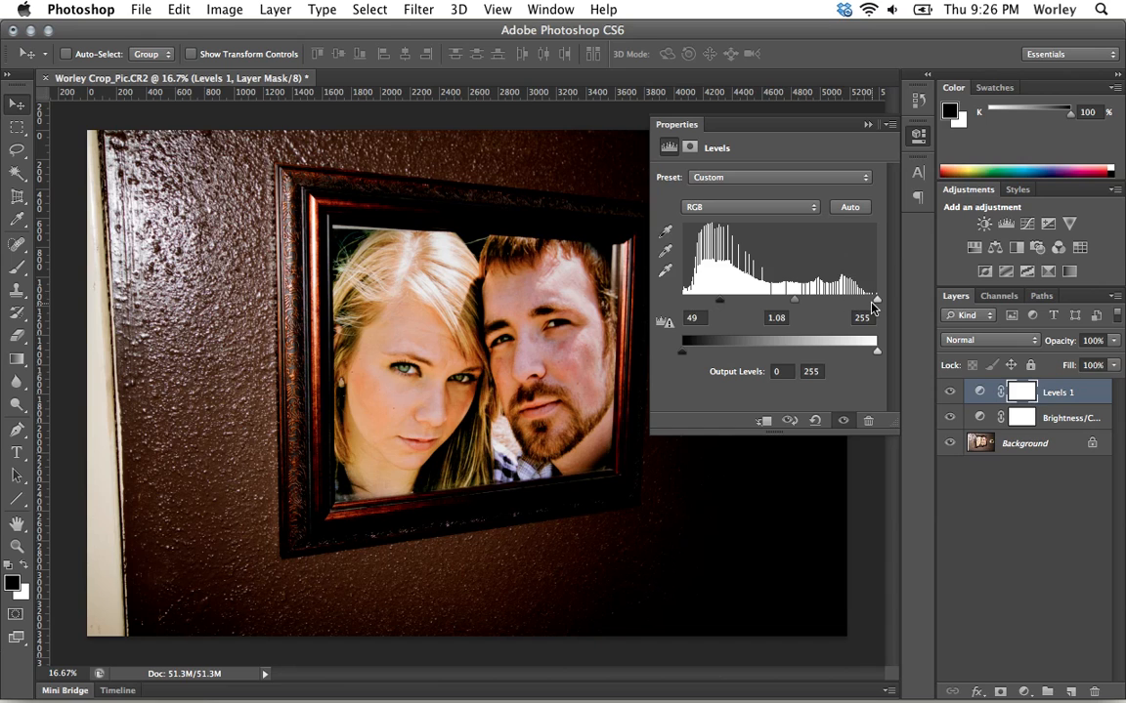
left_click_drag(878, 301, 803, 303)
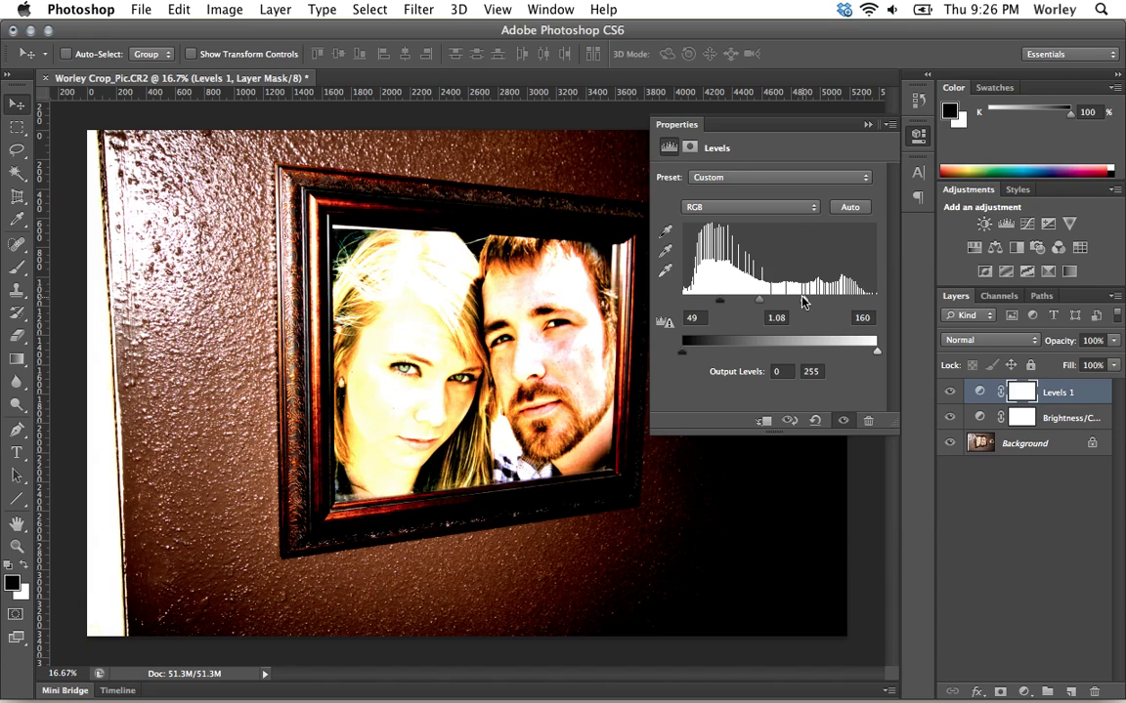
left_click_drag(804, 302, 881, 306)
left_click_drag(720, 301, 669, 304)
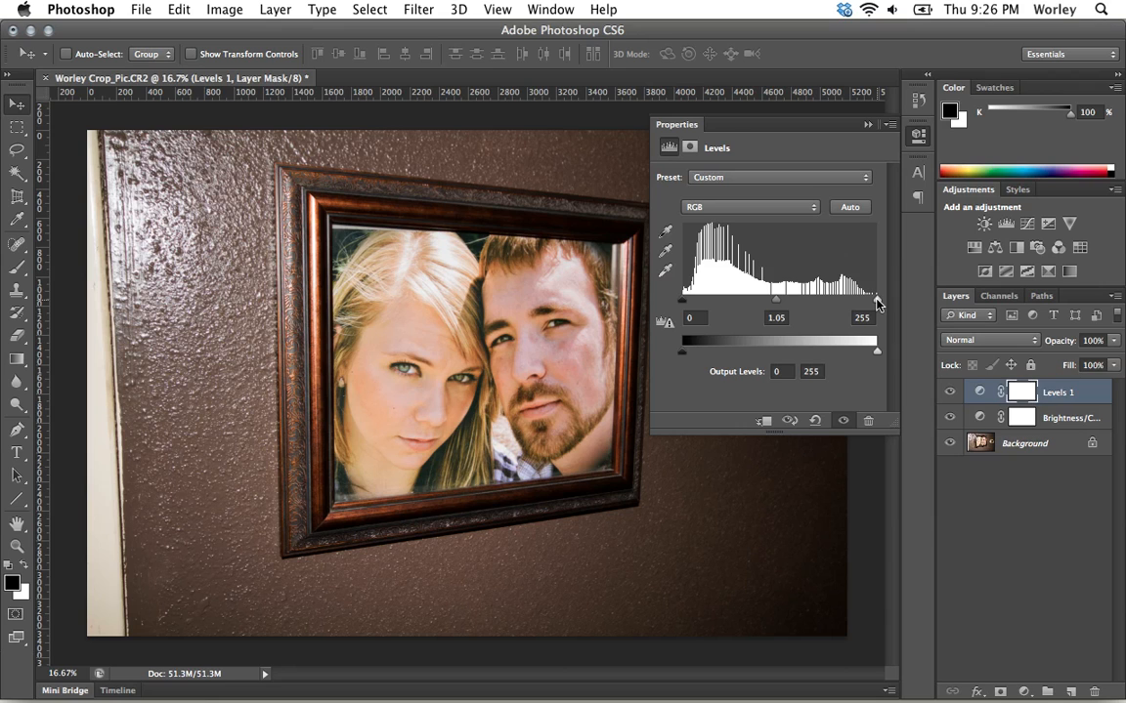
Set the Levels white input to 230 and the black input to 15.
left_click_drag(877, 304, 854, 300)
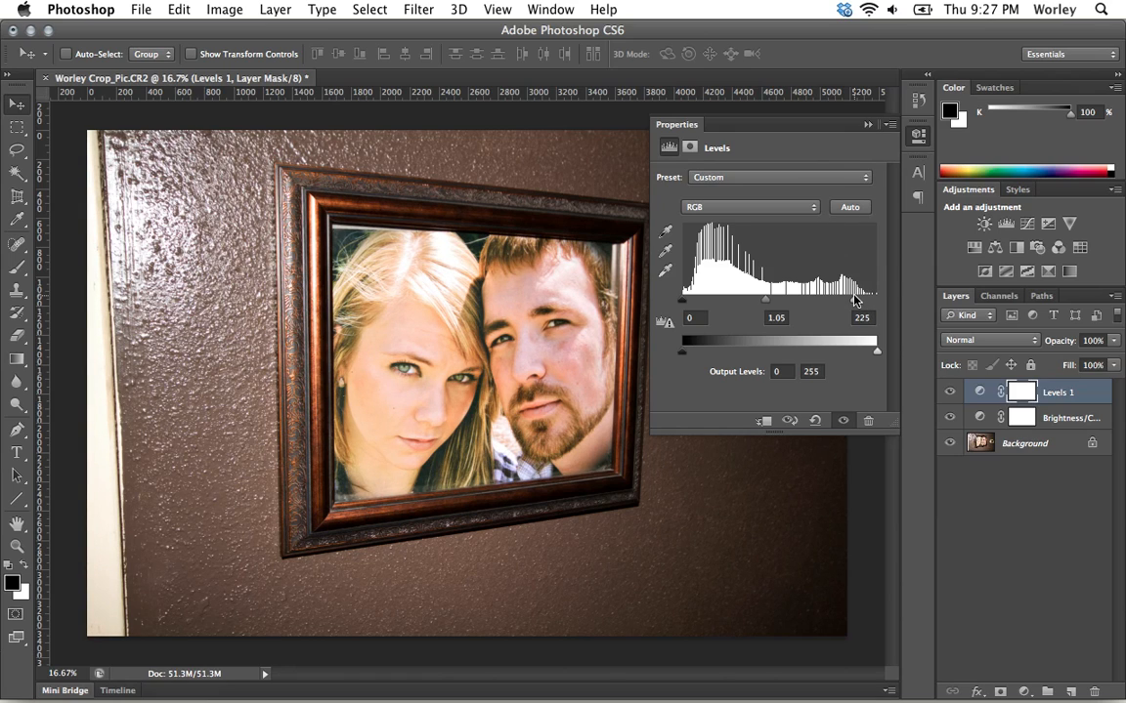
mouse_move(854, 301)
left_mouse_down()
mouse_move(870, 300)
mouse_move(857, 302)
left_mouse_up()
left_click_drag(683, 299, 695, 305)
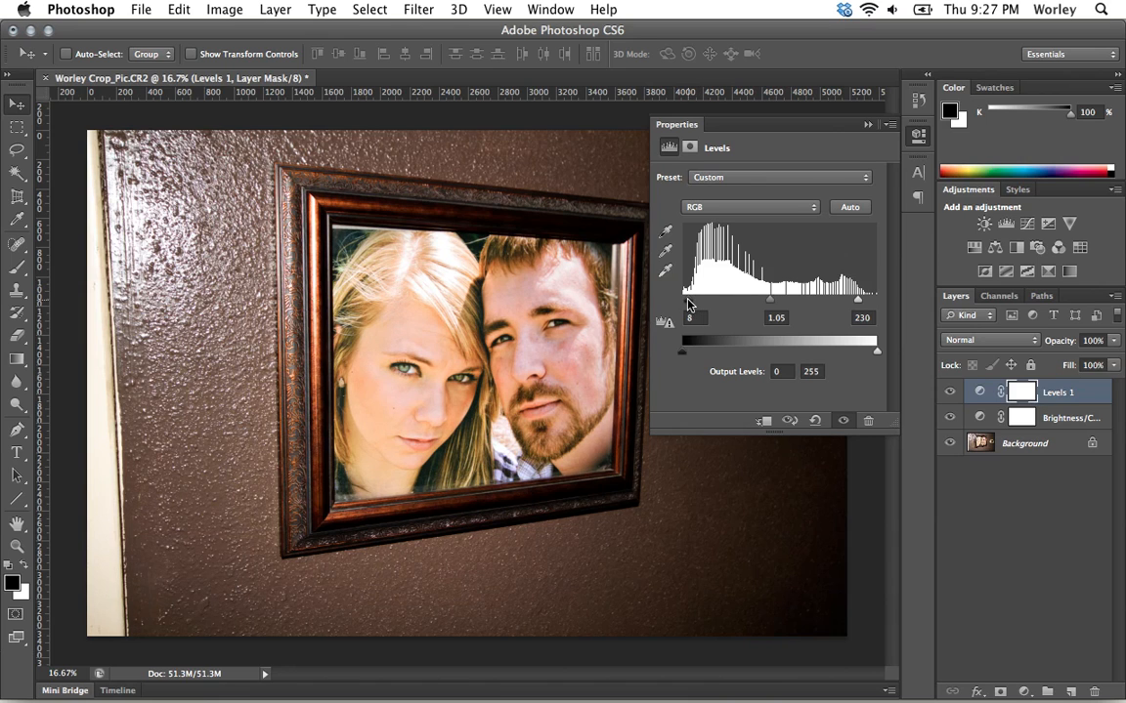
left_click_drag(692, 307, 694, 307)
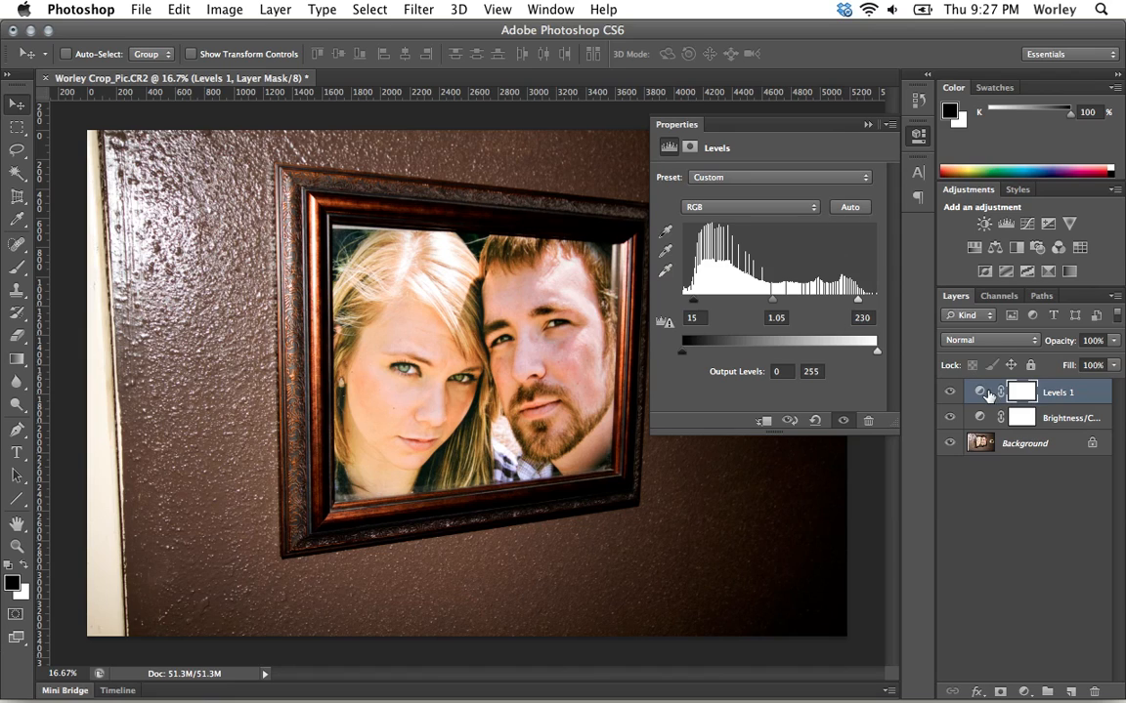
Add a Curves adjustment layer, keeping the RGB channel.
left_click(1028, 225)
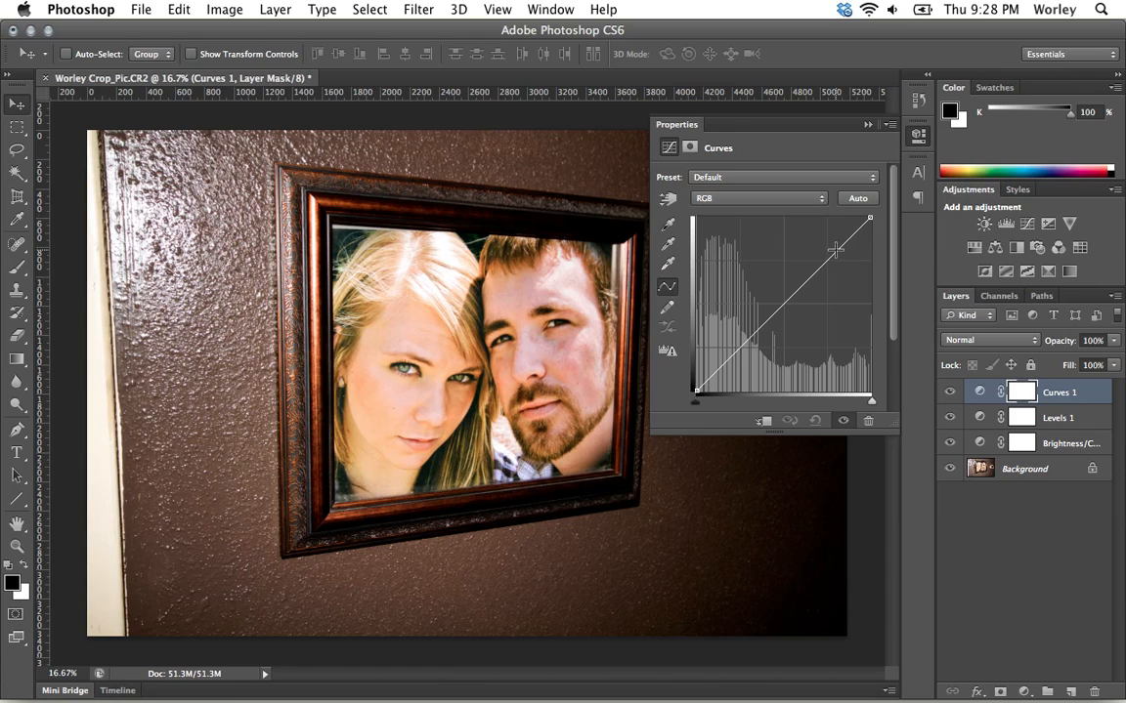
left_click(762, 199)
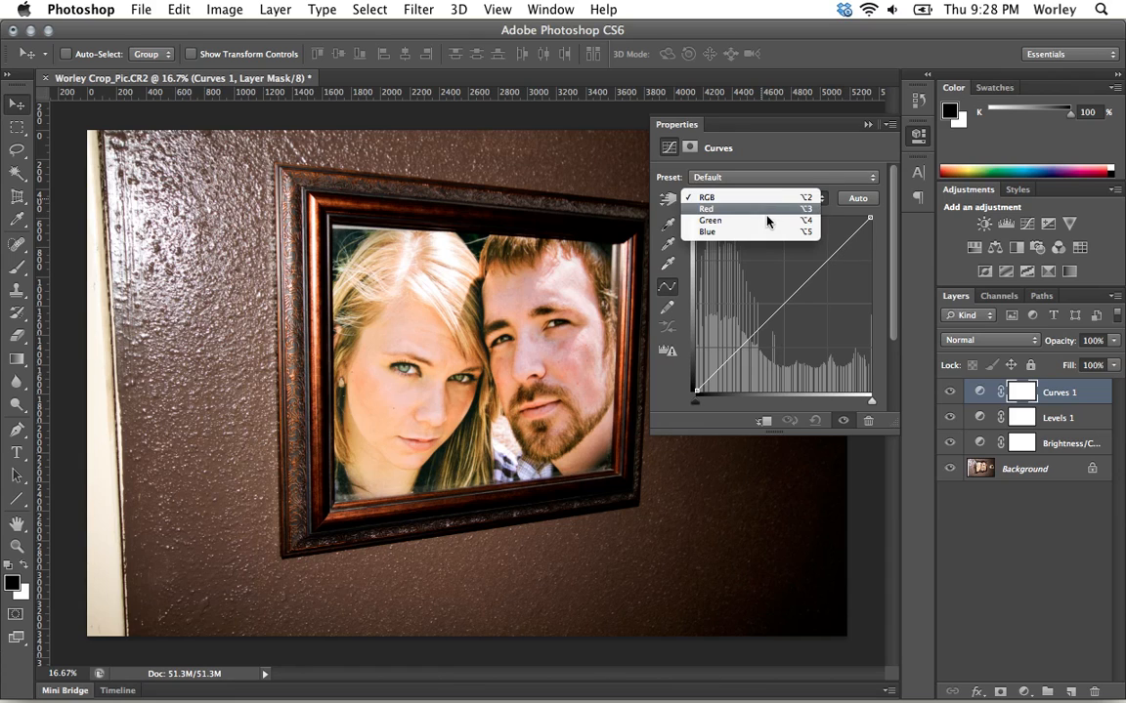
left_click(766, 196)
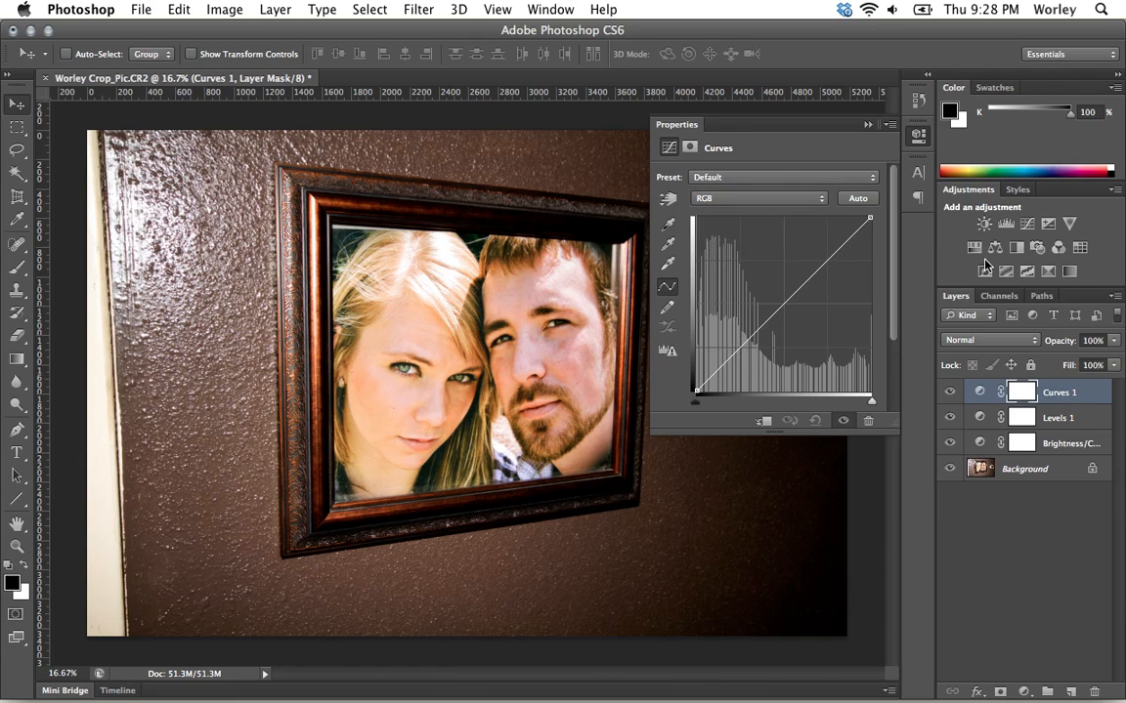
Add an Exposure adjustment layer with default values.
left_click(1047, 223)
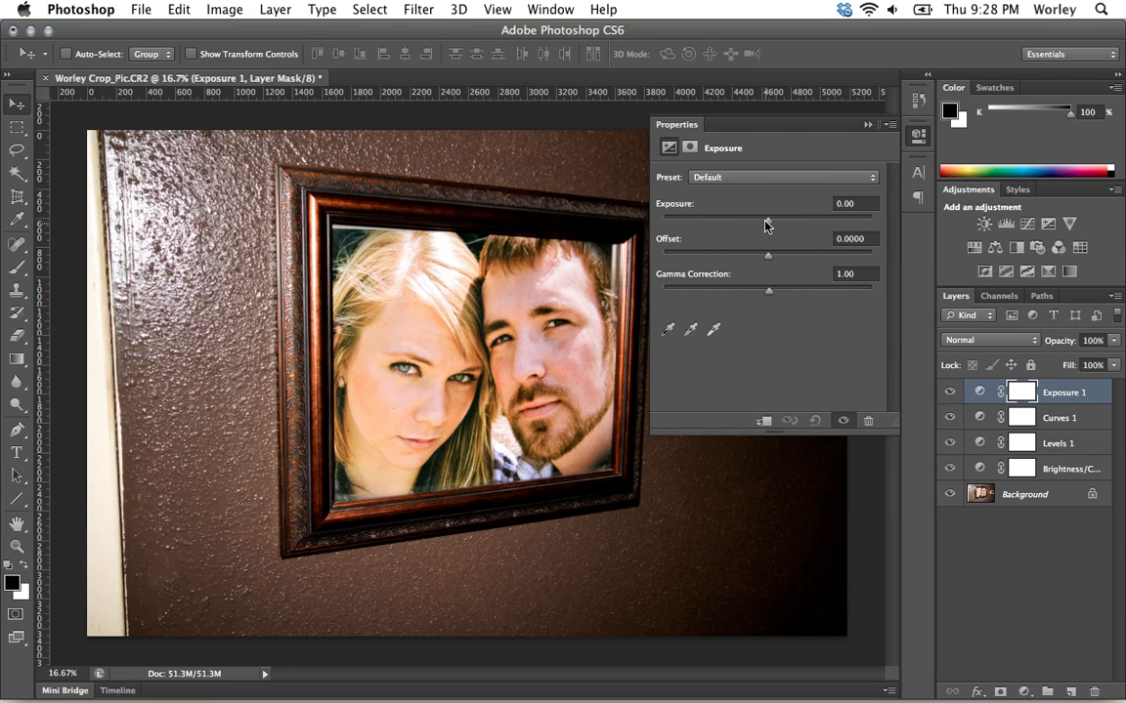
mouse_move(766, 221)
left_mouse_down()
mouse_move(787, 224)
mouse_move(711, 224)
mouse_move(805, 227)
mouse_move(768, 229)
left_mouse_up()
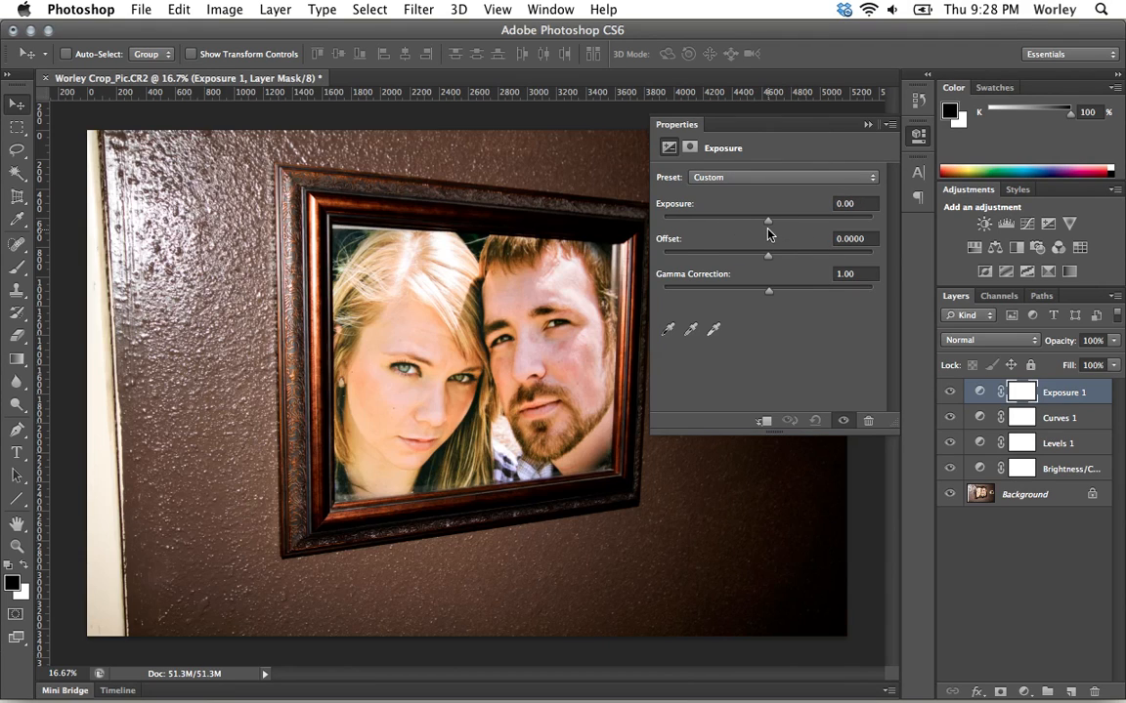
Add a Vibrance adjustment layer and set vibrance to -40.
left_click(1069, 225)
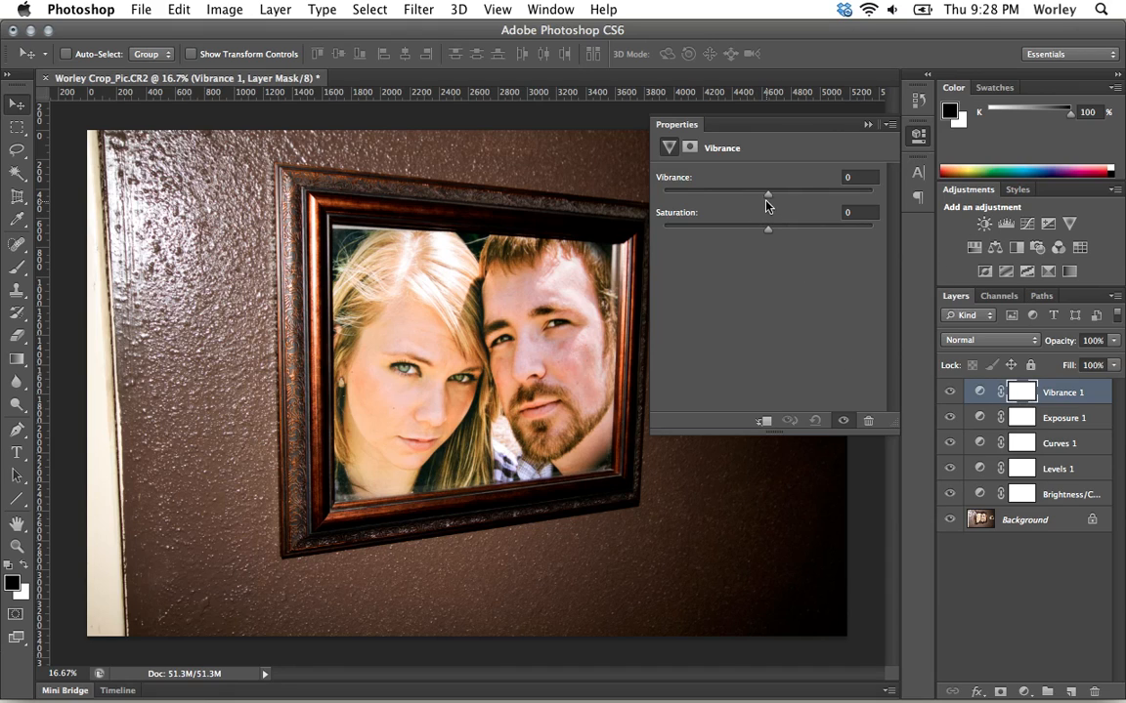
left_click_drag(766, 196, 725, 196)
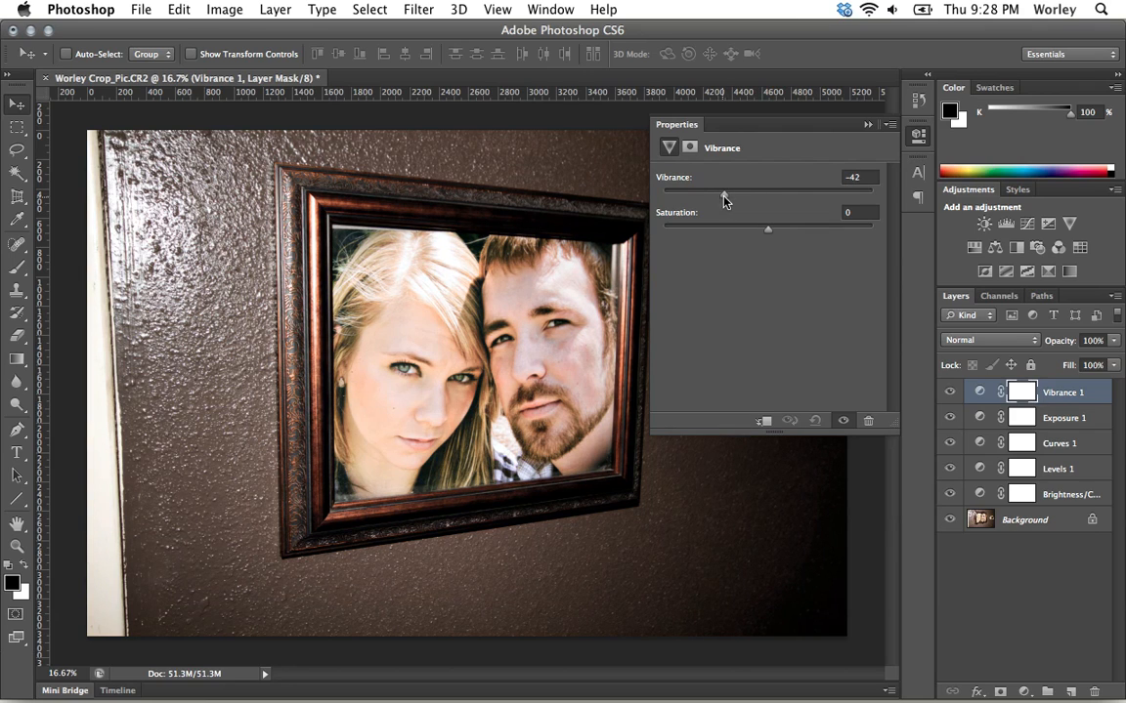
Add a second Vibrance adjustment layer and set saturation to +62.
left_click(1071, 225)
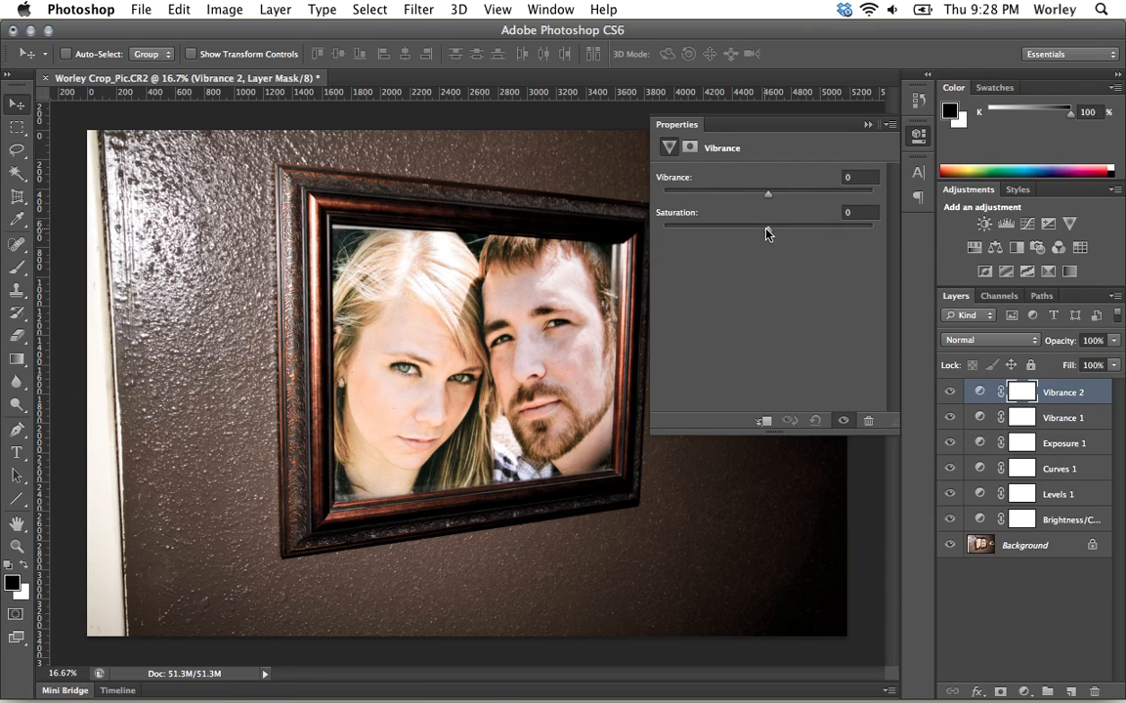
left_click_drag(768, 233, 832, 233)
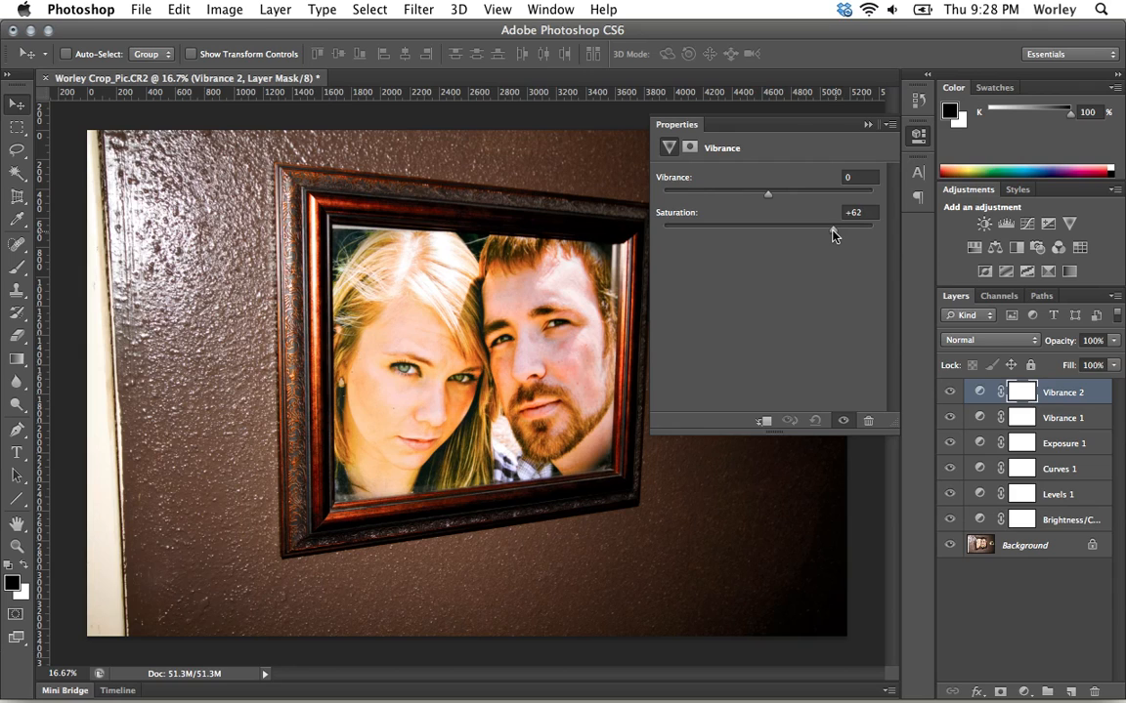
Toggle the Vibrance 2 layer's visibility to compare, and inspect the Vibrance layers' masks.
left_click(948, 392)
left_click(948, 392)
left_click(1021, 420)
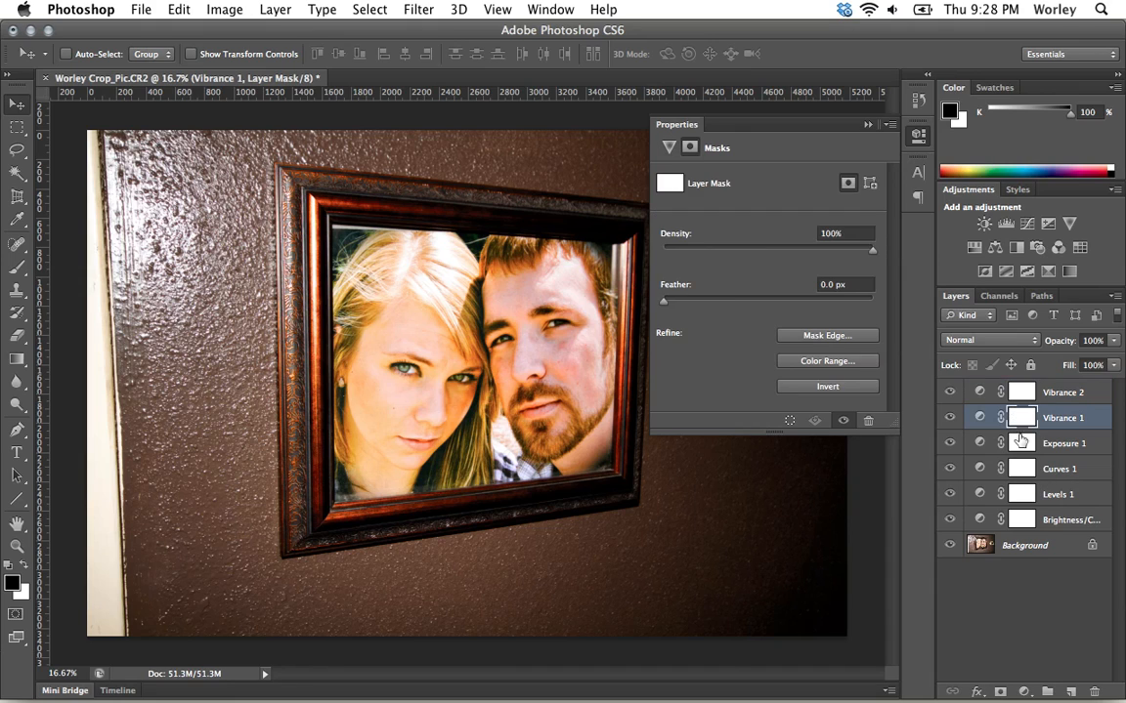
left_click(1021, 393)
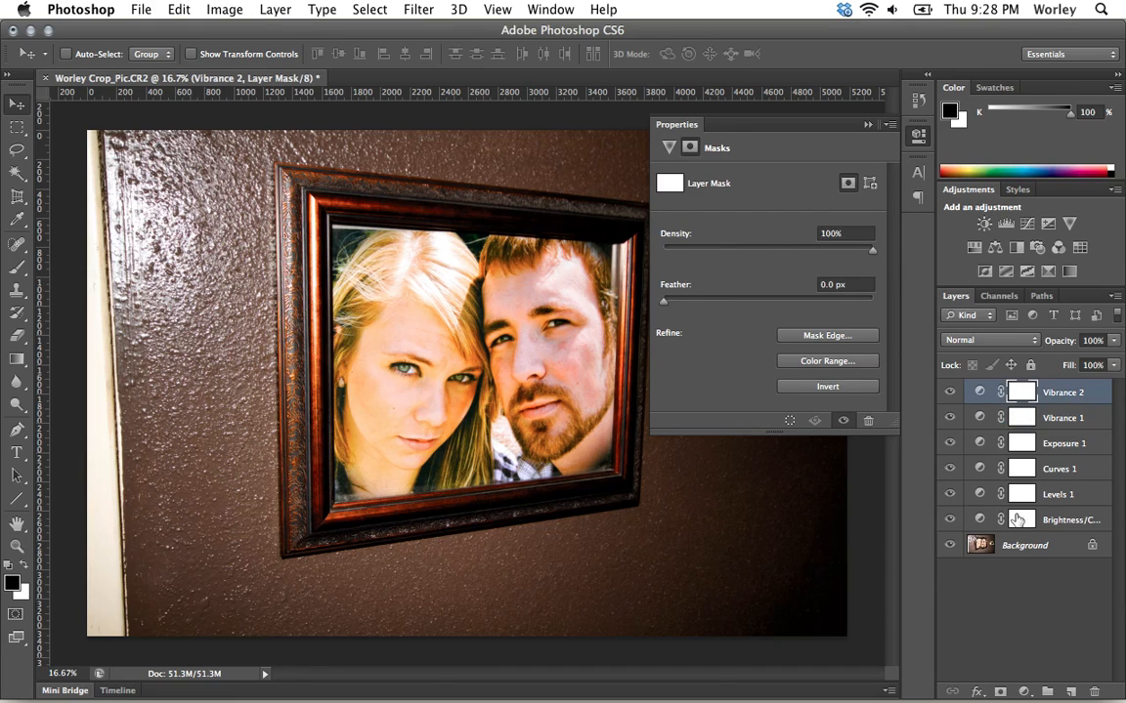
Select all adjustment layers from Brightness/Contrast to Vibrance 2 and delete them.
left_click(1053, 523)
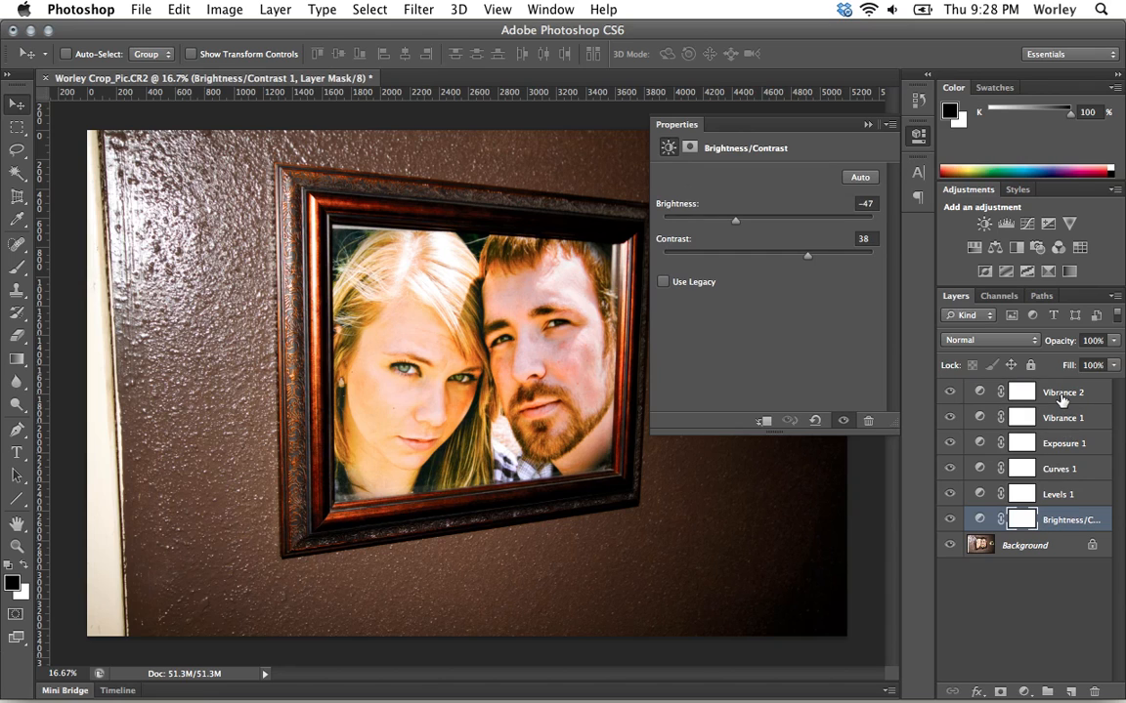
left_click(1062, 400, "shift")
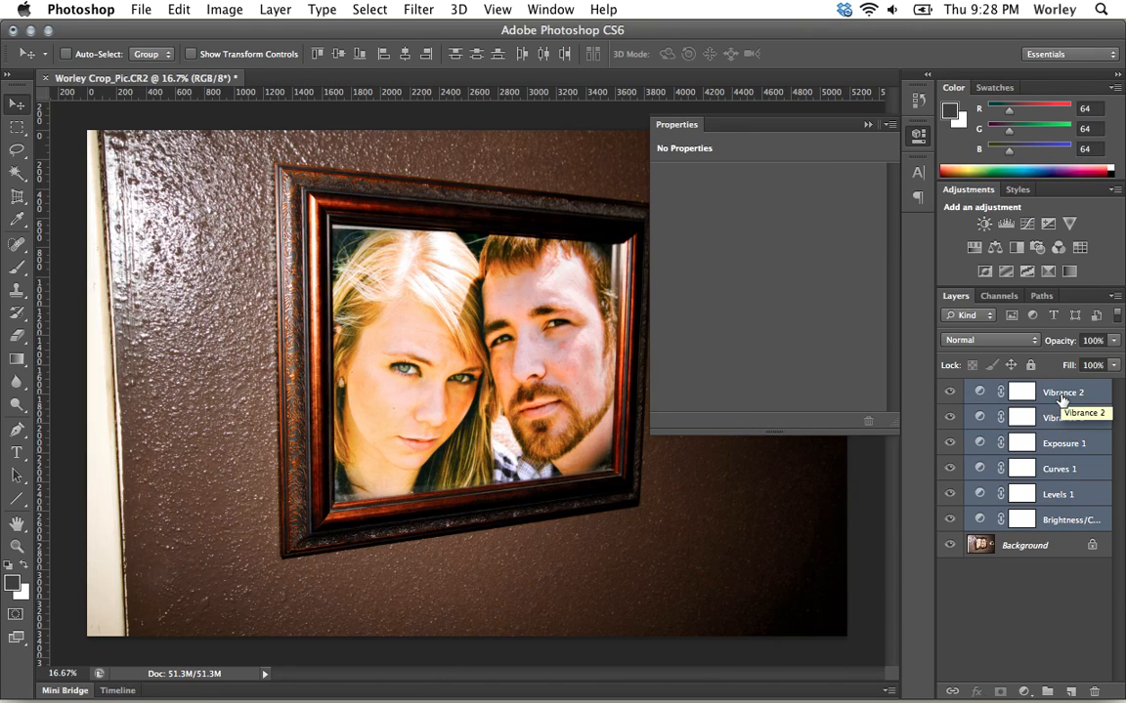
key("BackSpace")
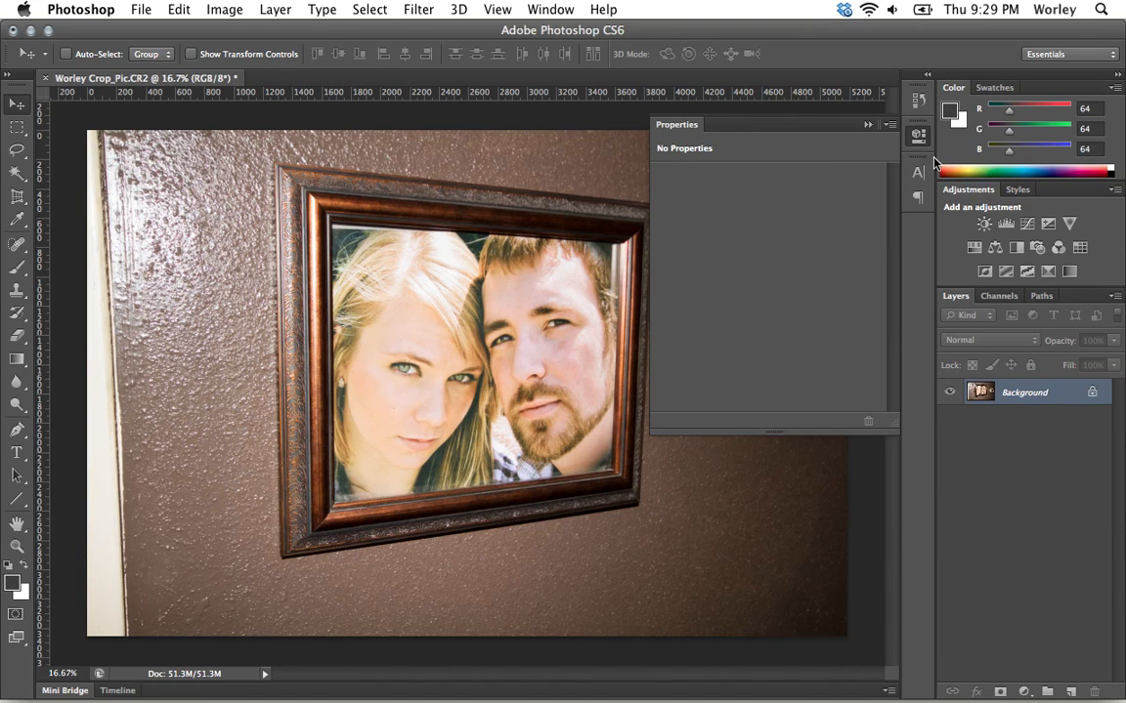
Add a Vibrance adjustment layer with vibrance at -100 and saturation lowered.
left_click(1069, 225)
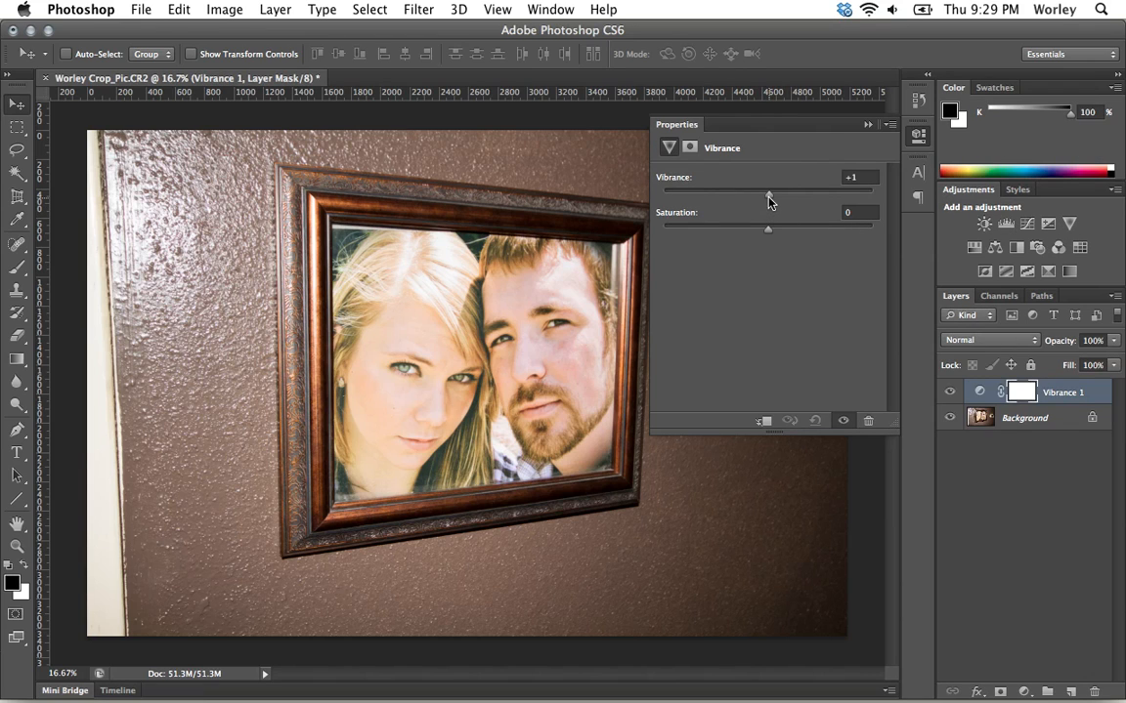
left_click_drag(768, 196, 648, 201)
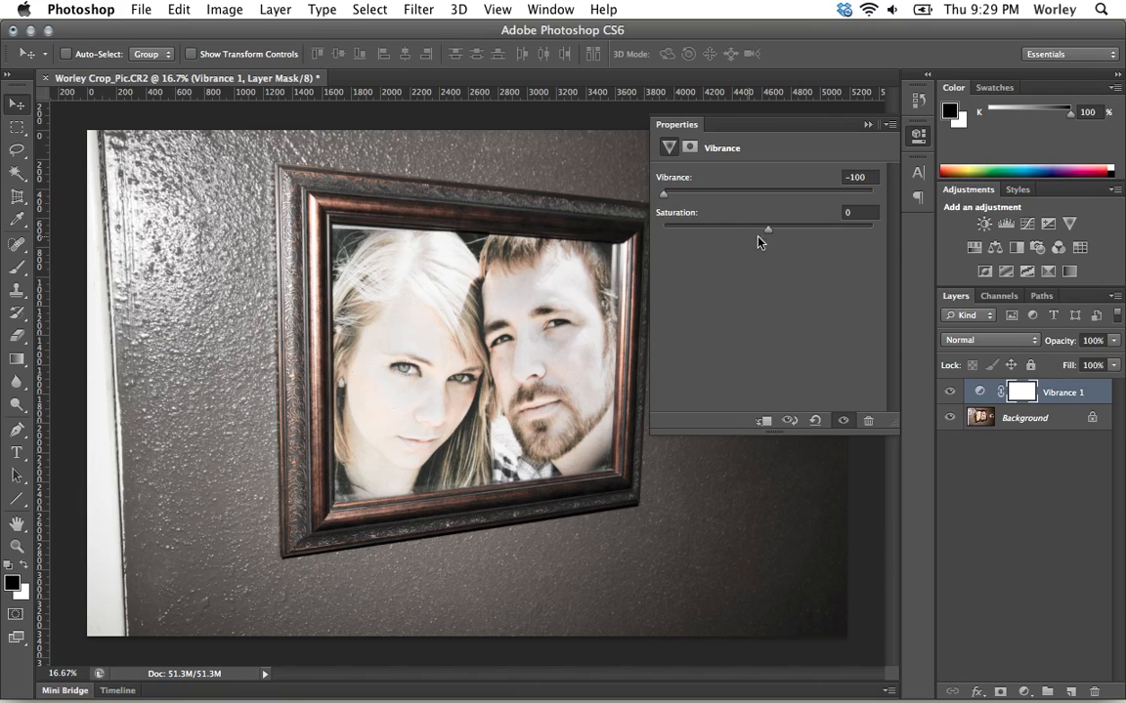
left_click_drag(768, 233, 720, 232)
left_click(917, 139)
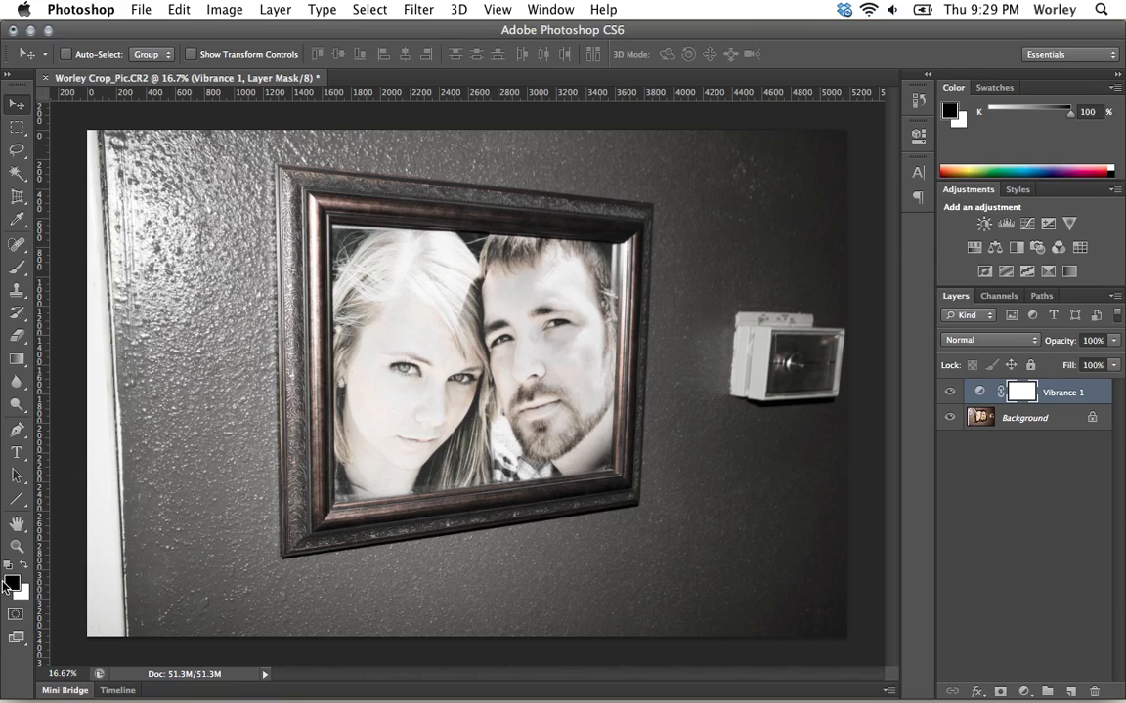
With the Brush tool enlarged to 600 px, paint over the couple's faces on the Vibrance 1 layer mask.
left_click(15, 268)
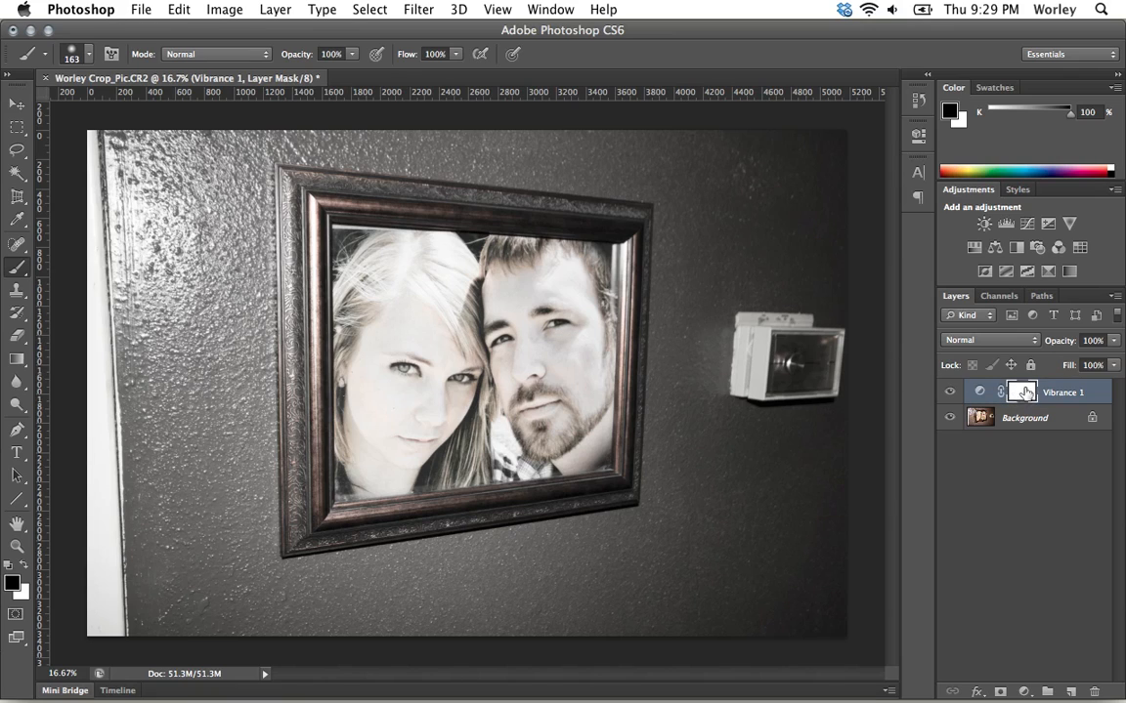
mouse_move(504, 339)
left_mouse_down()
mouse_move(540, 336)
mouse_move(534, 313)
mouse_move(498, 322)
mouse_move(522, 331)
mouse_move(515, 293)
left_mouse_up()
key("]")
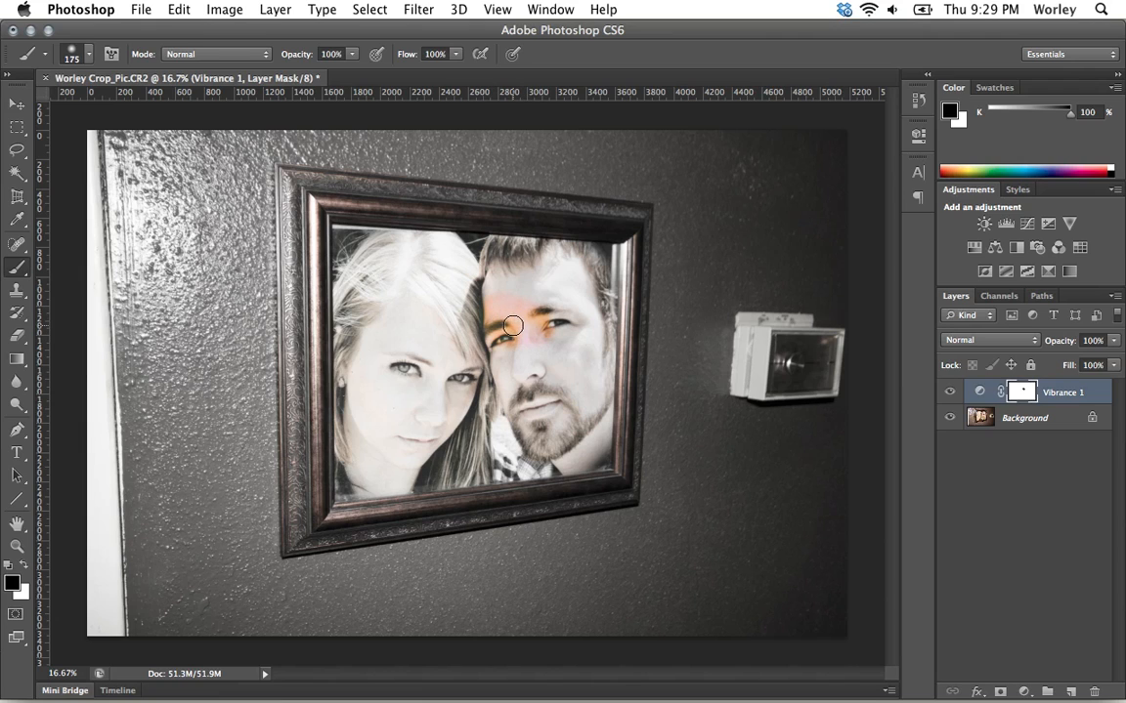
key("]")
key("]")
key("]")
key("]")
key("]")
key("]")
mouse_move(425, 305)
left_mouse_down()
mouse_move(496, 299)
mouse_move(528, 330)
mouse_move(438, 375)
mouse_move(458, 330)
mouse_move(507, 390)
mouse_move(437, 375)
mouse_move(504, 324)
mouse_move(496, 412)
mouse_move(436, 352)
mouse_move(540, 337)
mouse_move(429, 430)
mouse_move(446, 309)
mouse_move(523, 414)
mouse_move(406, 361)
mouse_move(552, 334)
mouse_move(438, 444)
mouse_move(442, 290)
mouse_move(561, 306)
left_mouse_up()
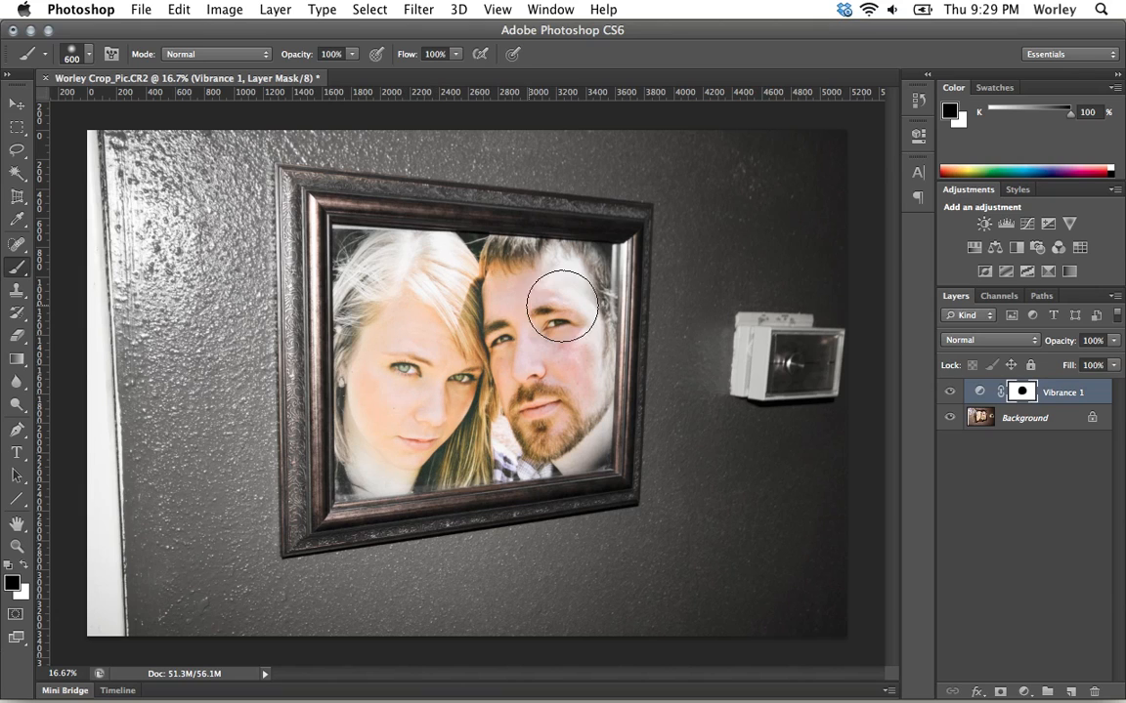
Paint the wall lamp area into the Vibrance 1 mask, switching to the mask-only view to check coverage.
left_click(1020, 394, "alt")
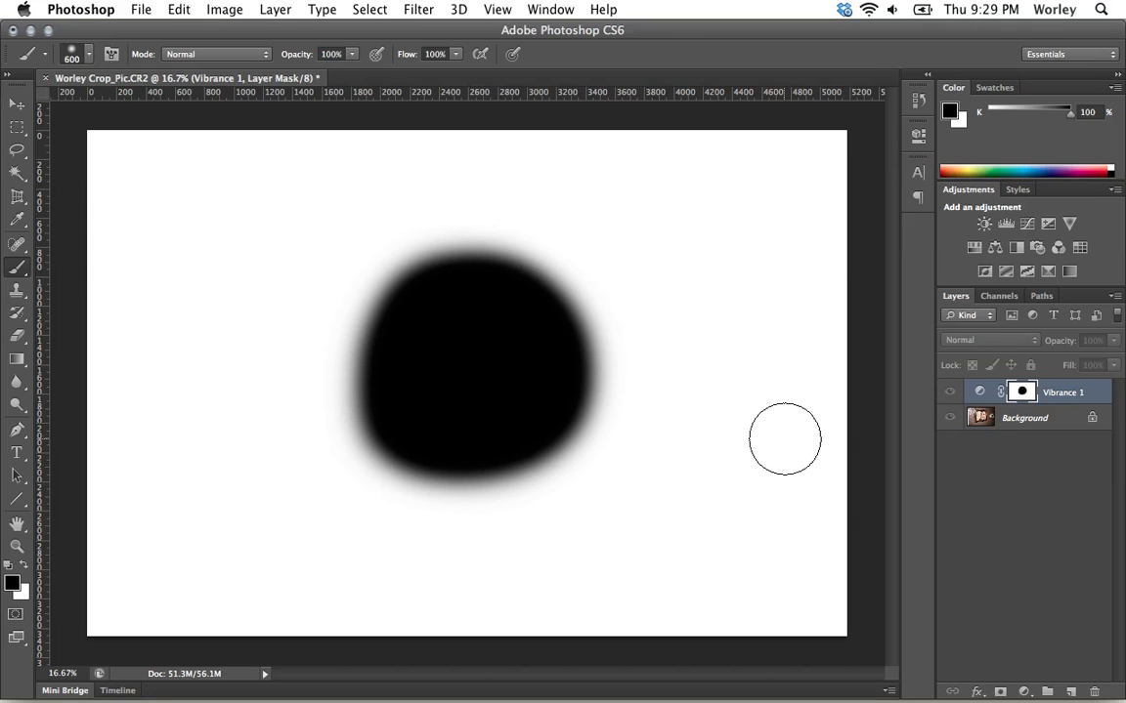
left_click(1023, 394, "alt")
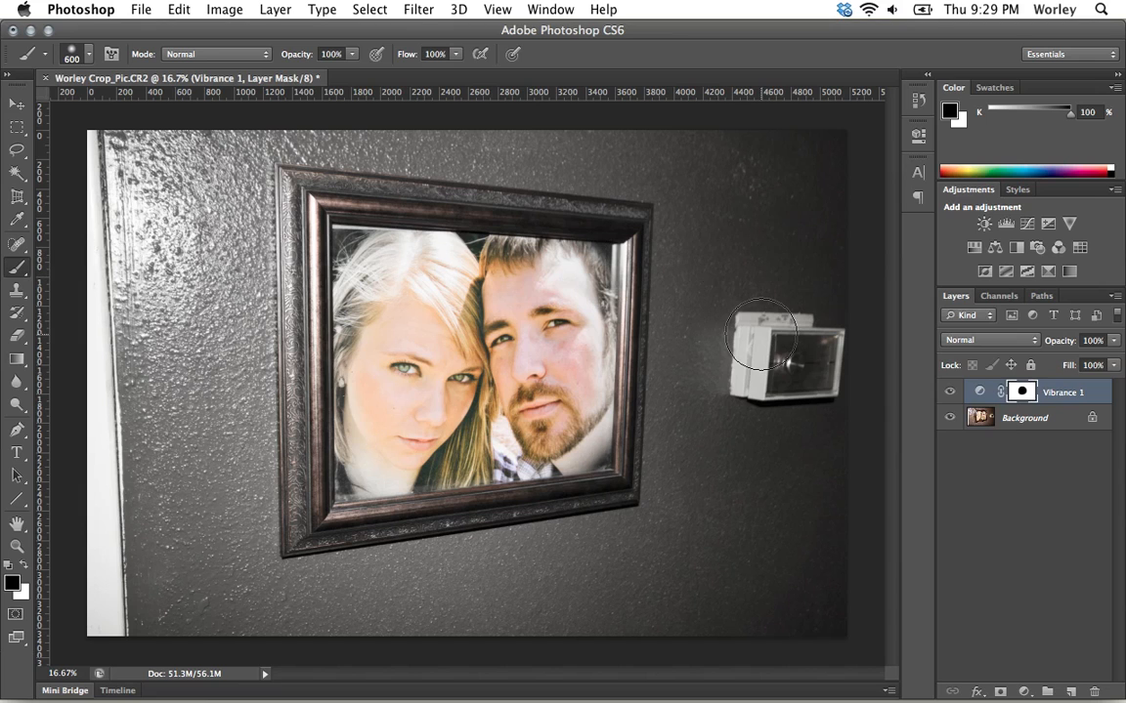
mouse_move(760, 335)
left_mouse_down()
mouse_move(796, 389)
mouse_move(777, 324)
mouse_move(784, 366)
mouse_move(824, 347)
left_mouse_up()
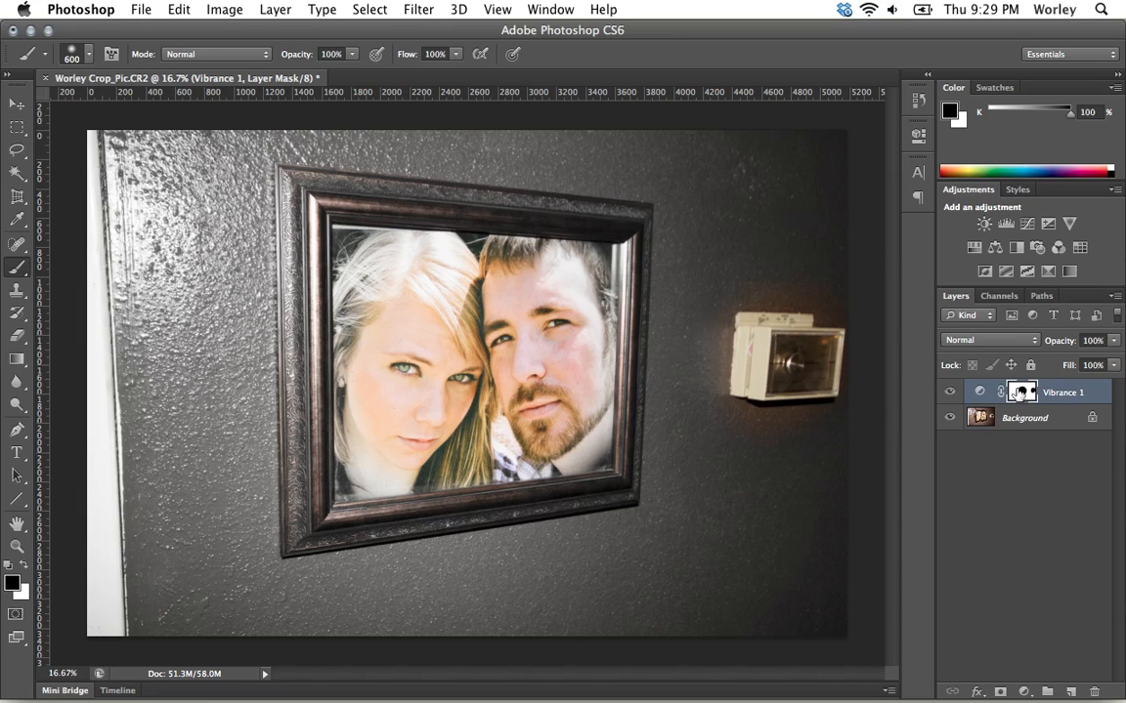
left_click(1019, 394, "alt")
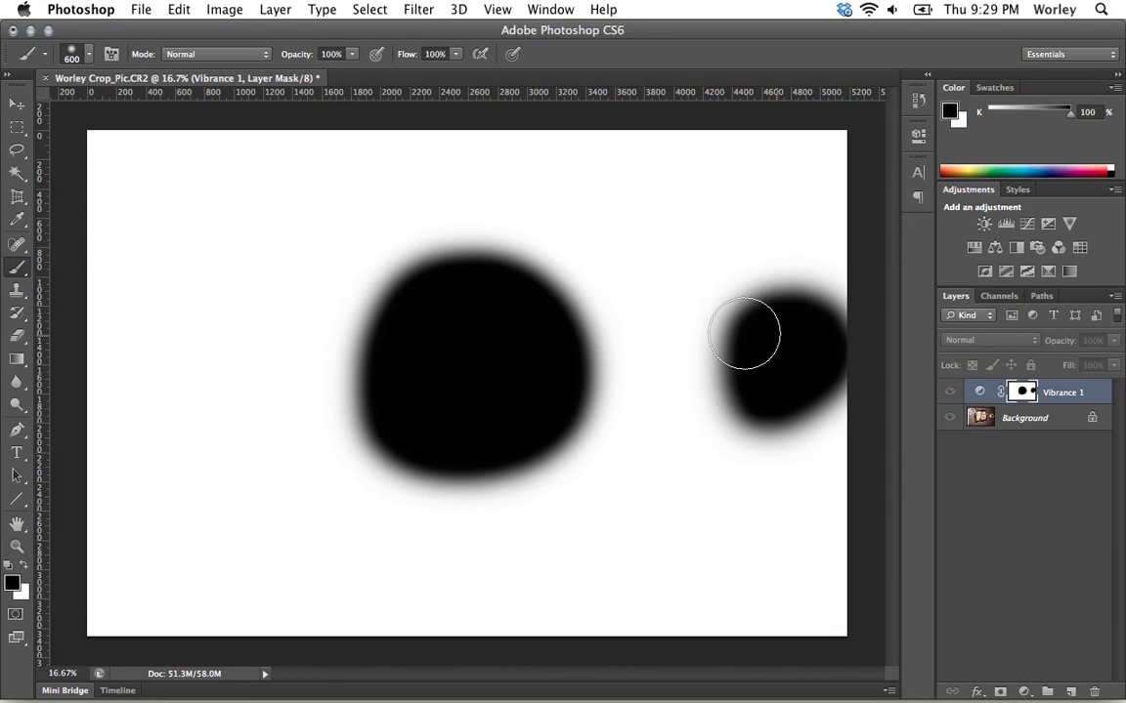
mouse_move(744, 334)
left_mouse_down()
mouse_move(793, 286)
mouse_move(734, 364)
mouse_move(810, 372)
mouse_move(773, 338)
mouse_move(761, 246)
left_mouse_up()
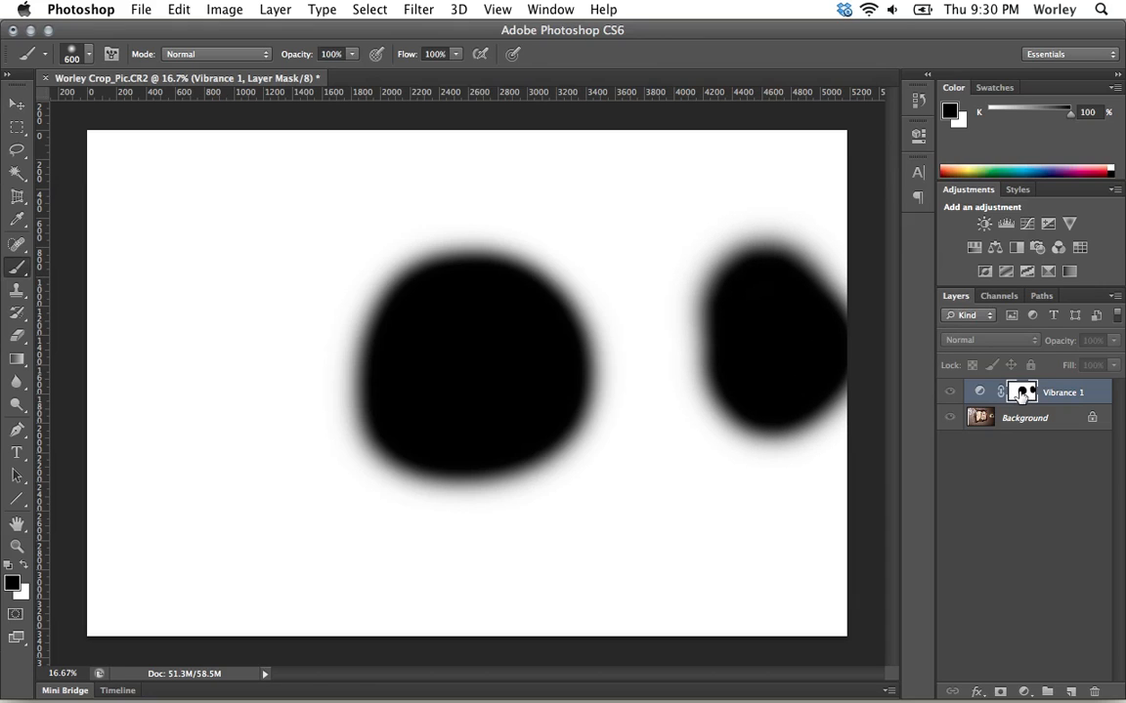
left_click(1022, 393, "alt")
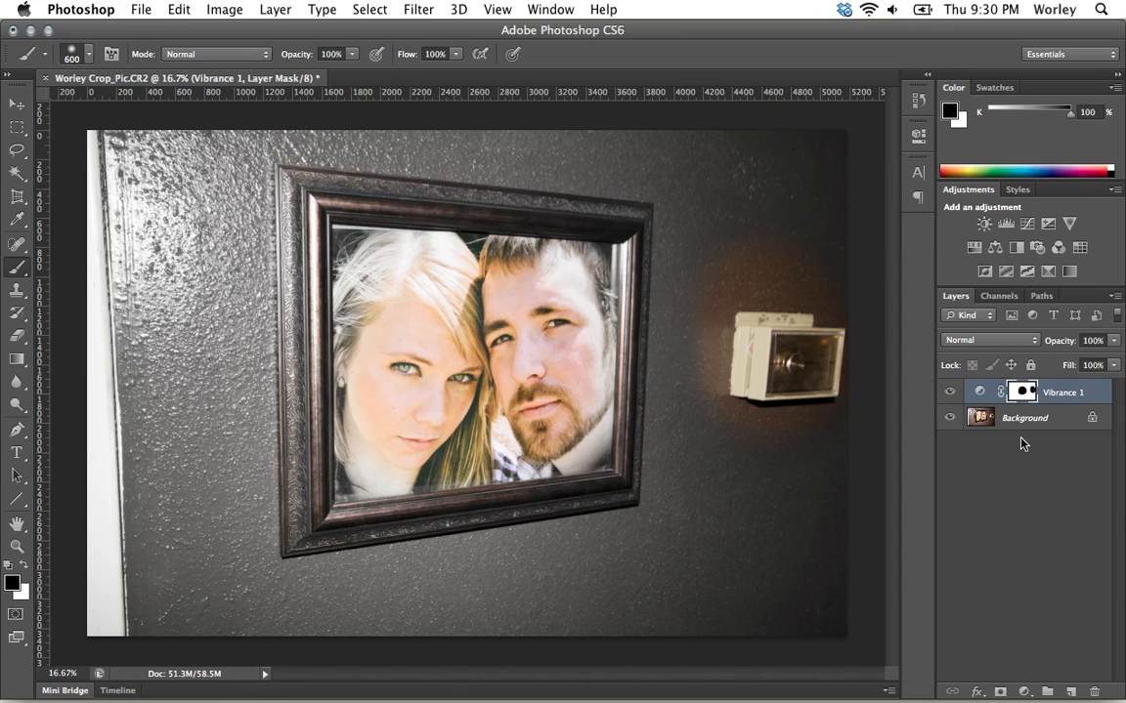
Add a Hue/Saturation adjustment layer with hue +42, saturation +36 and lightness -23.
left_click(974, 250)
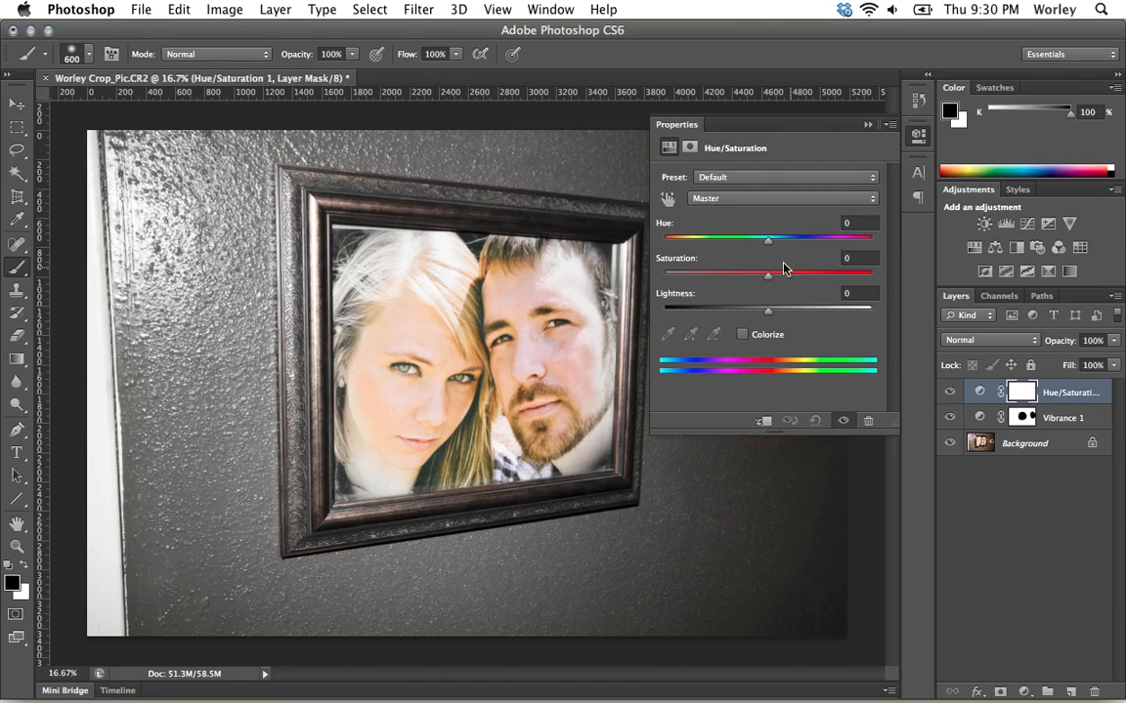
left_click_drag(768, 241, 810, 256)
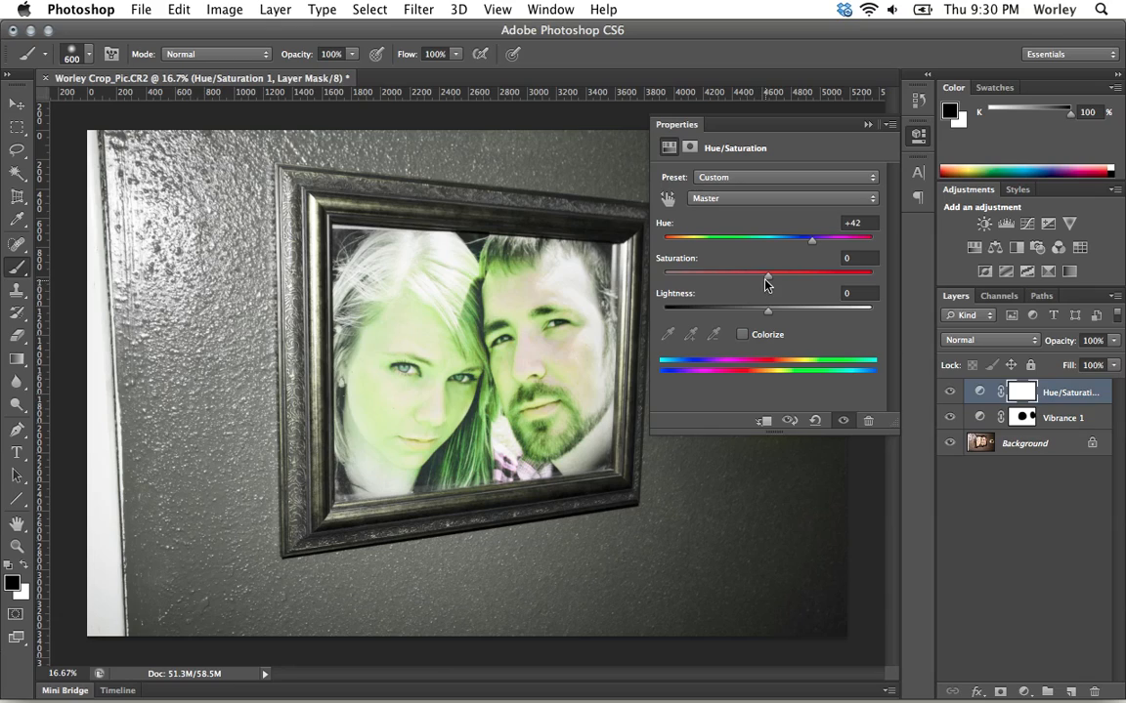
left_click_drag(766, 275, 805, 275)
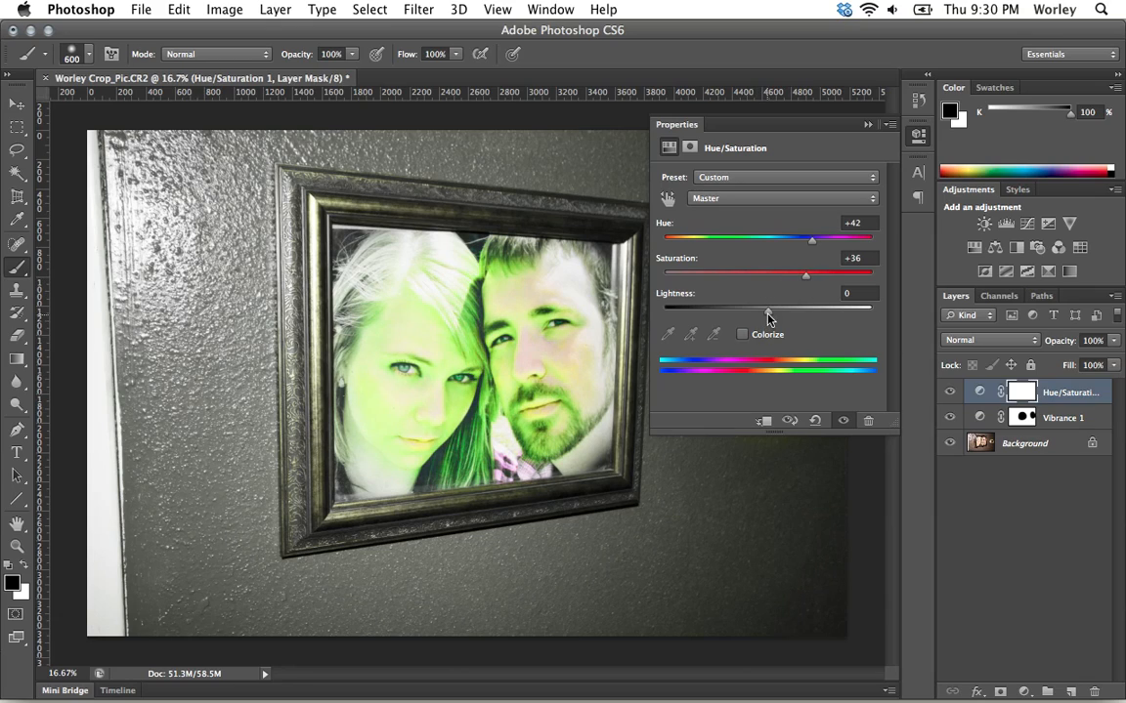
left_click_drag(768, 311, 744, 317)
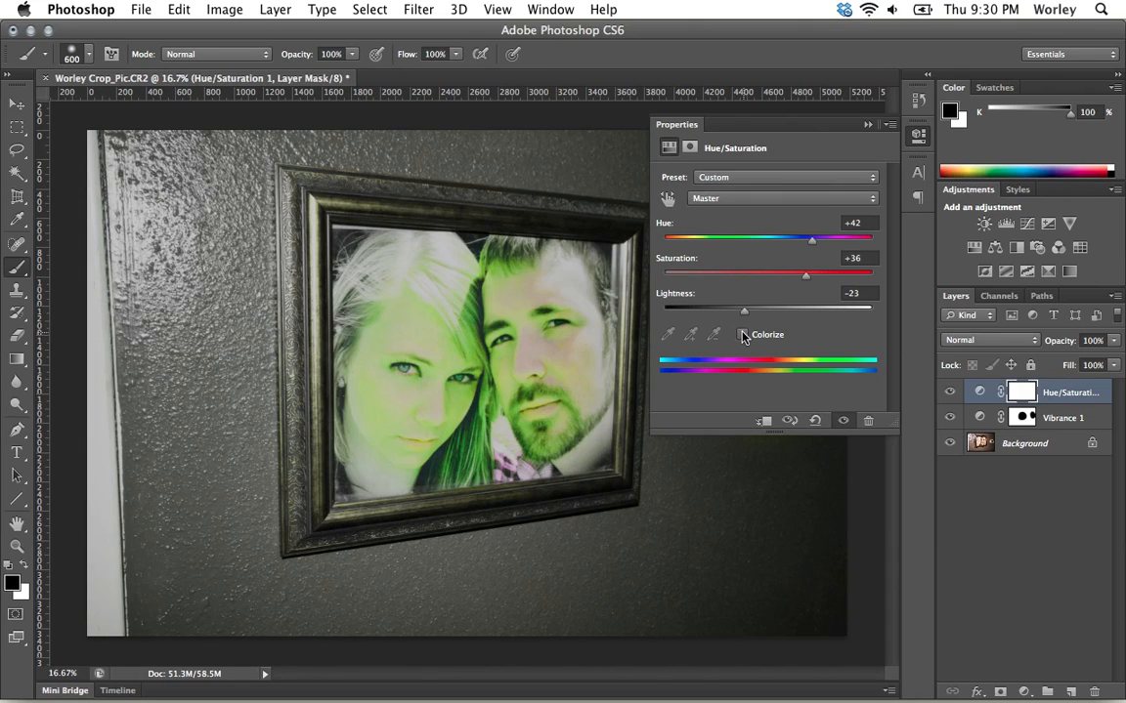
Enable Colorize on the Hue/Saturation layer and set hue 36, saturation 16 and lightness -8 for a sepia tone.
left_click(742, 335)
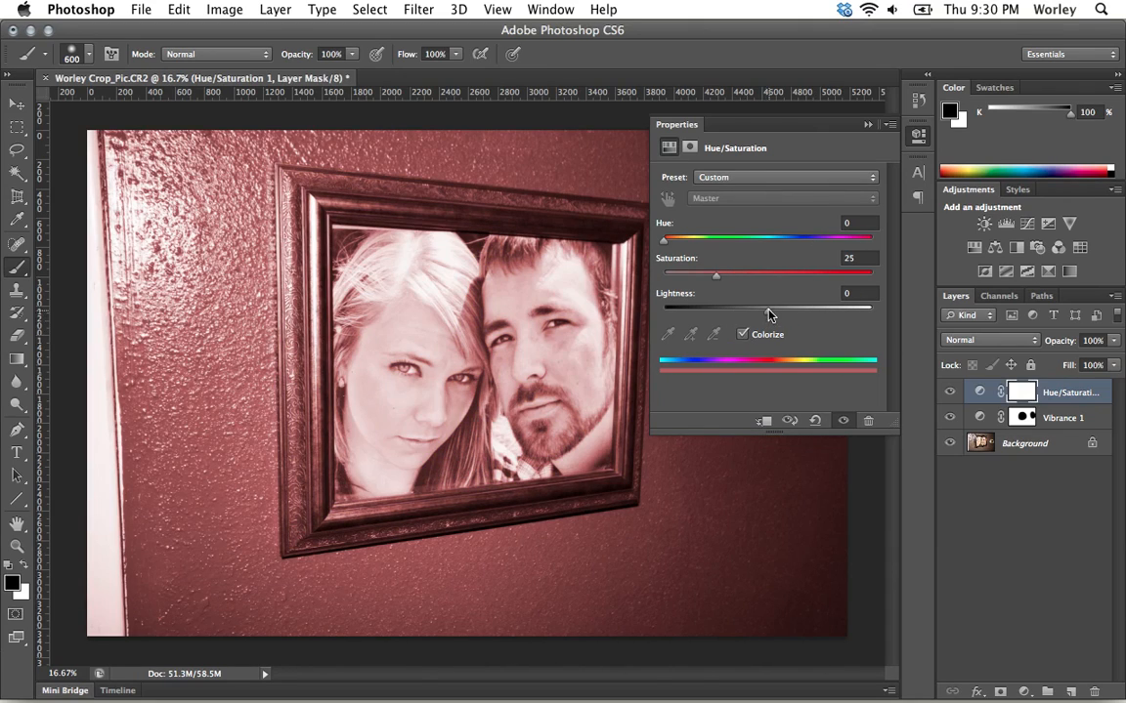
left_click_drag(664, 241, 696, 281)
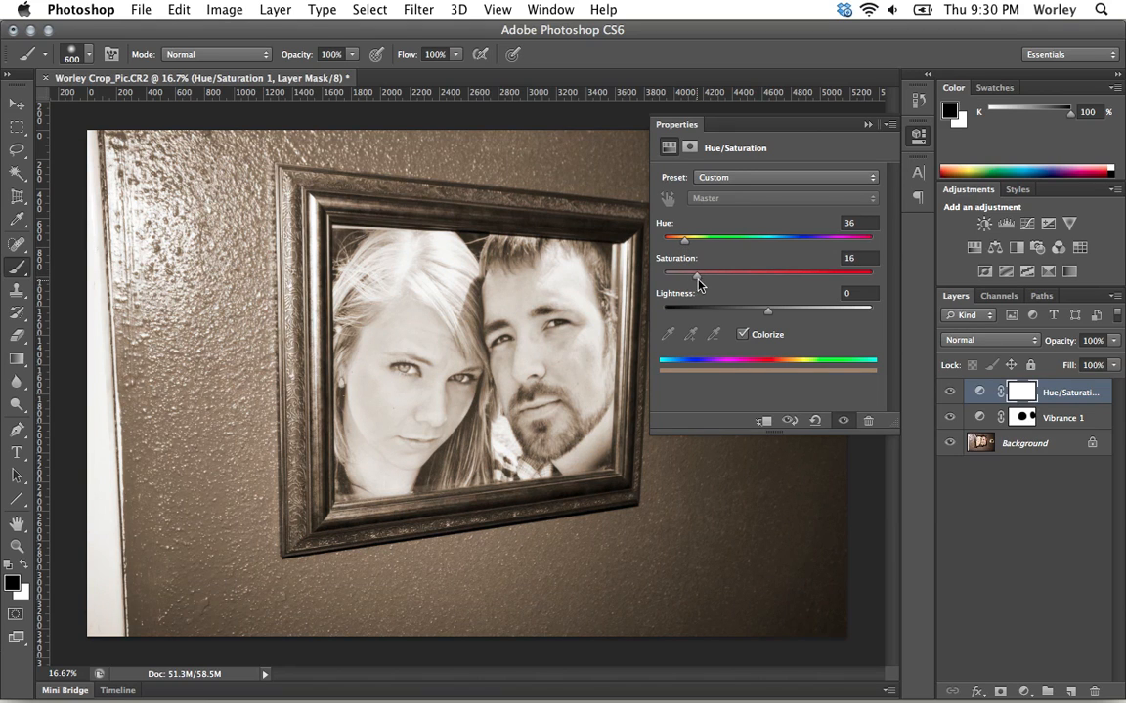
left_click_drag(767, 313, 740, 310)
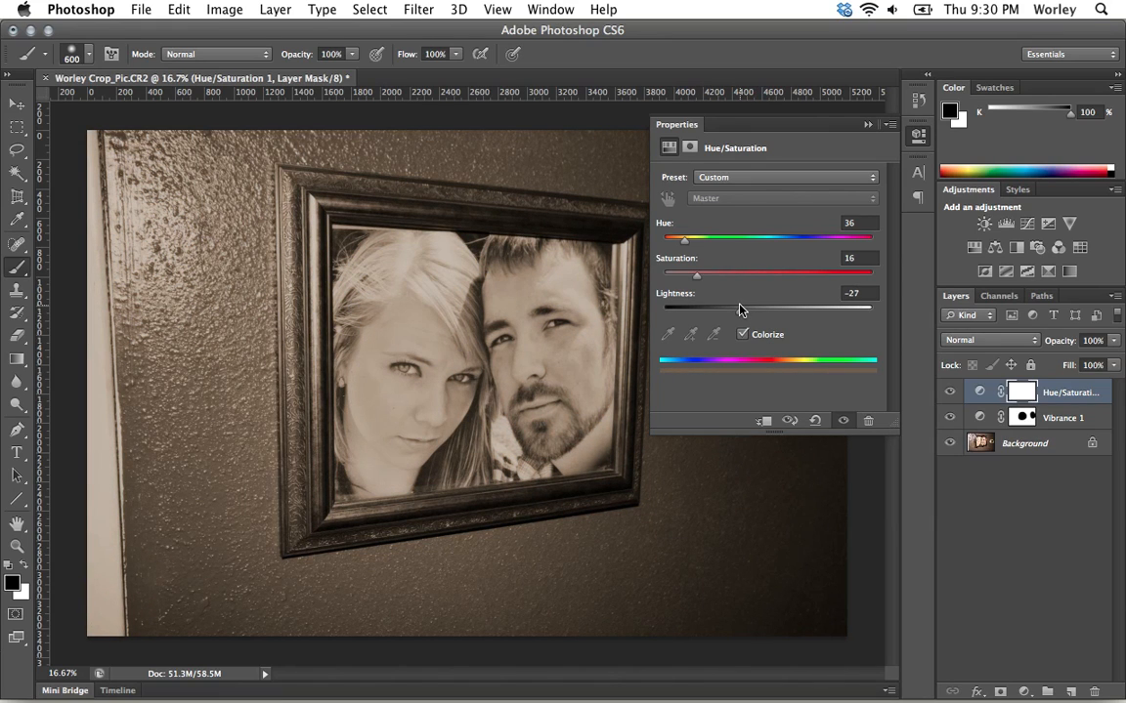
left_click_drag(740, 315, 759, 313)
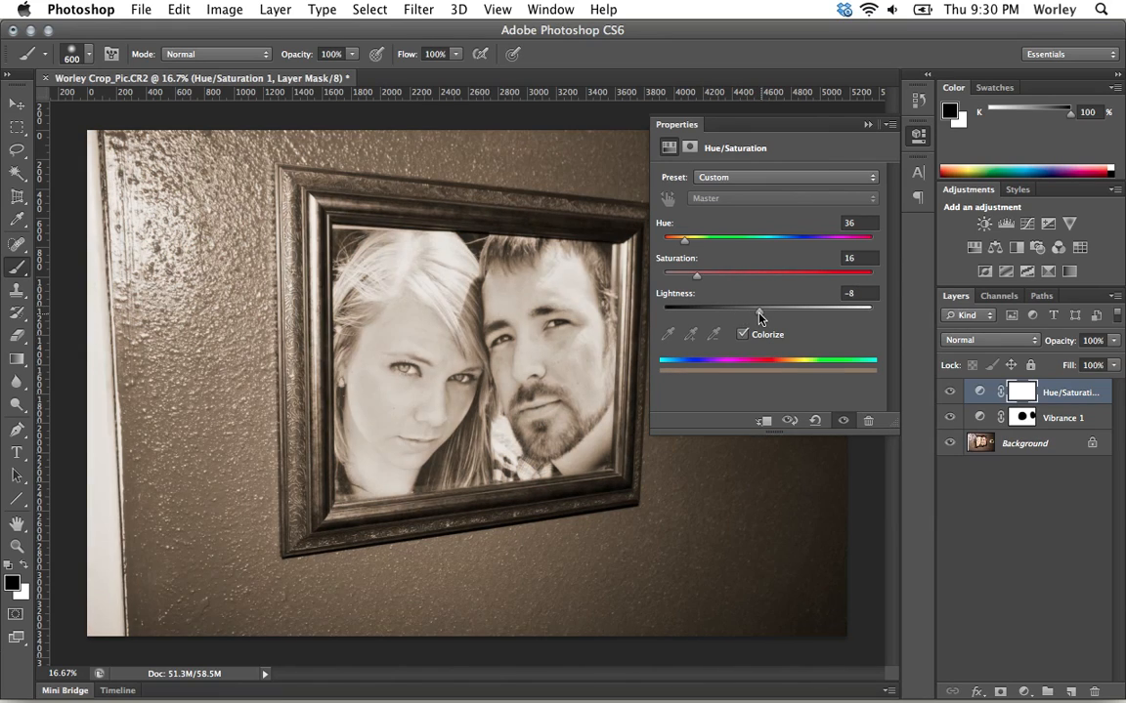
Toggle Colorize off and on to compare, then collapse the Properties panel.
left_click(744, 334)
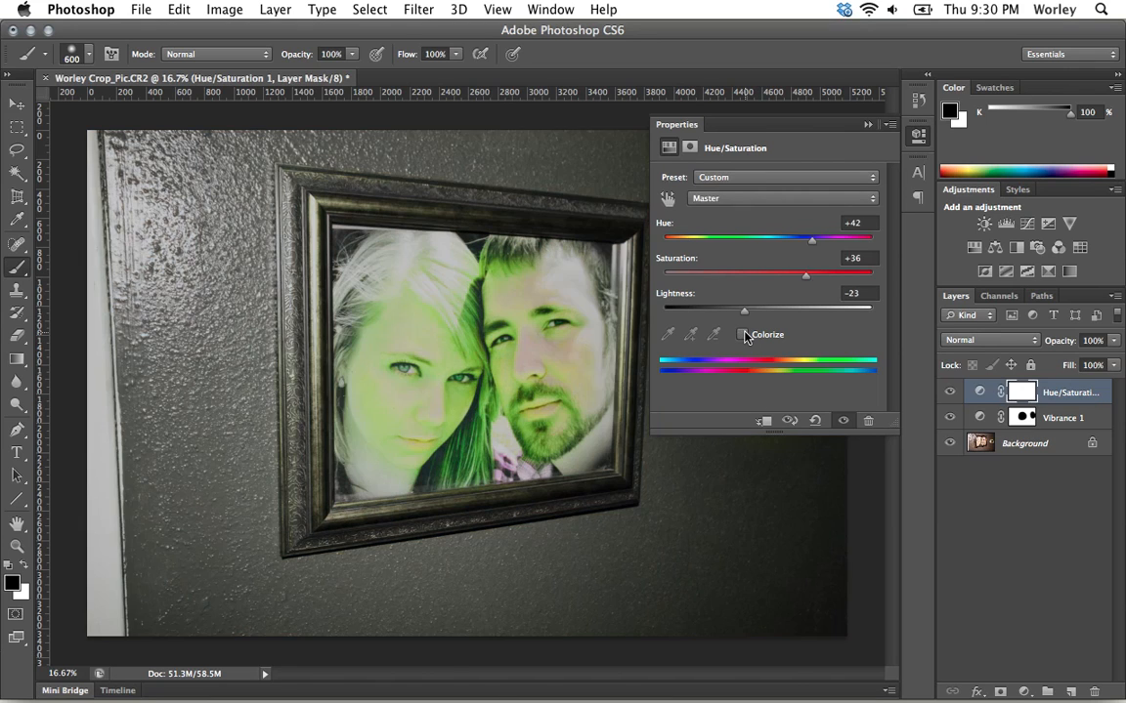
left_click(744, 334)
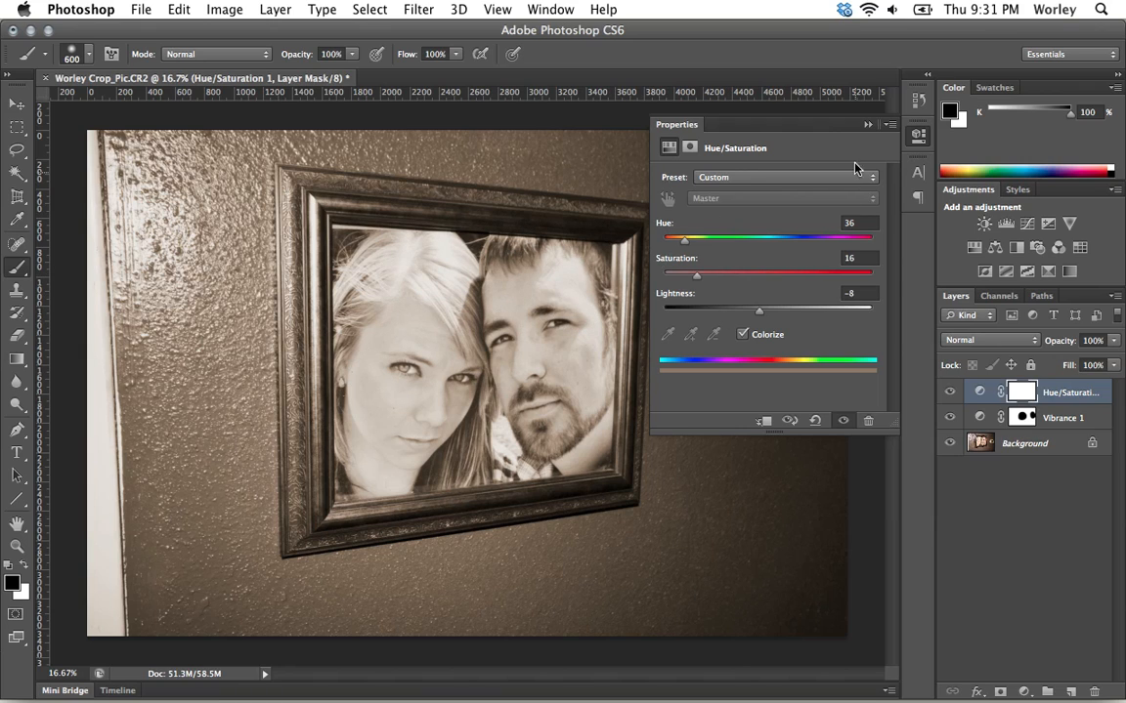
left_click(918, 137)
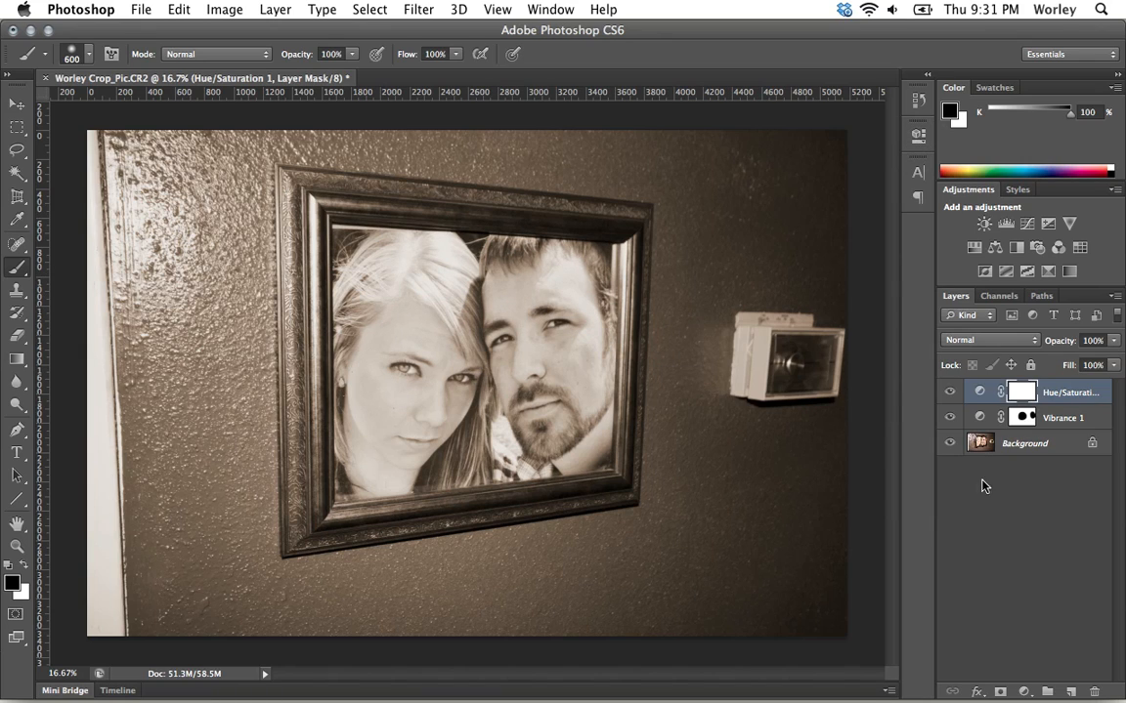